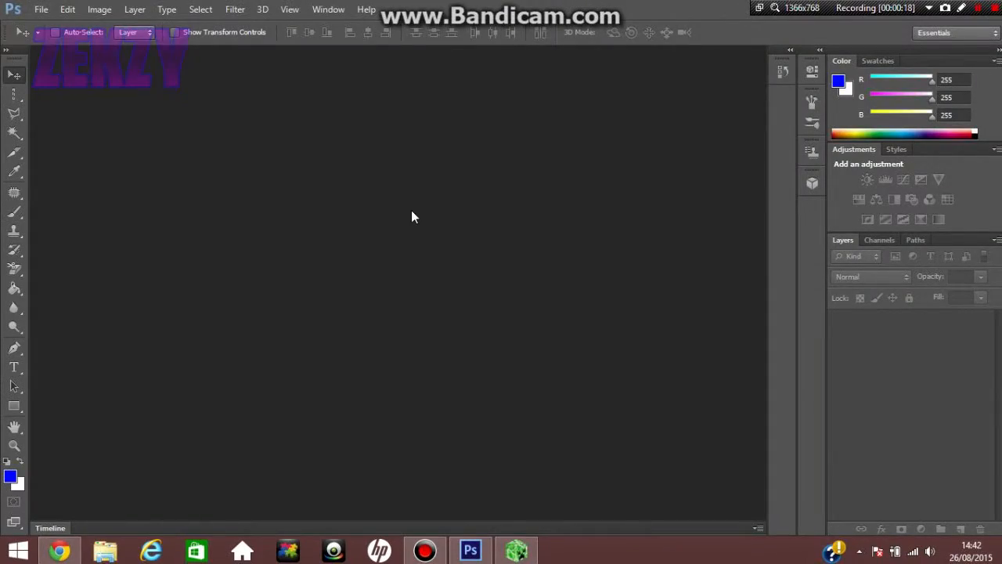
- Start a new document named "YT Tester" using the Custom preset
click(12, 9)
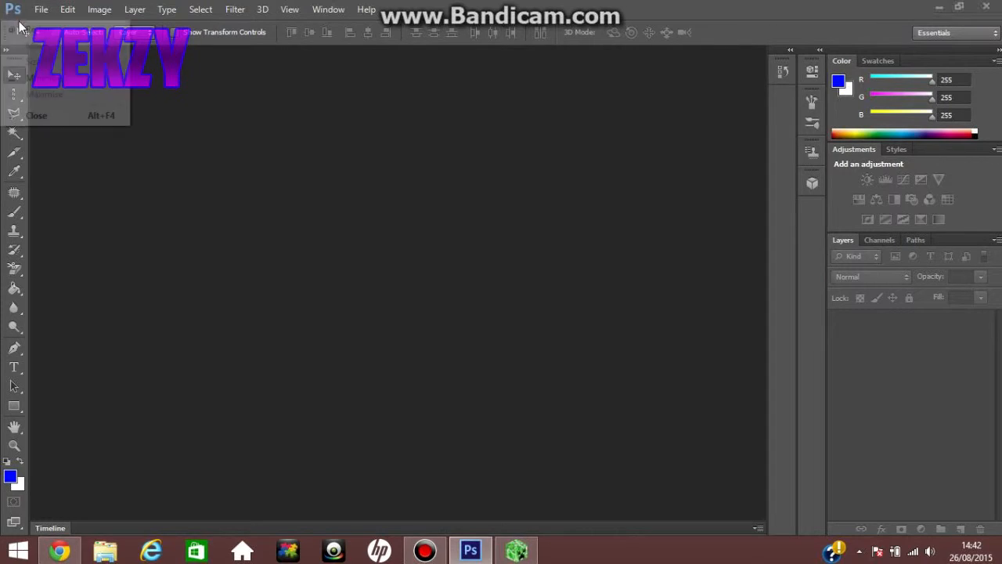
click(200, 92)
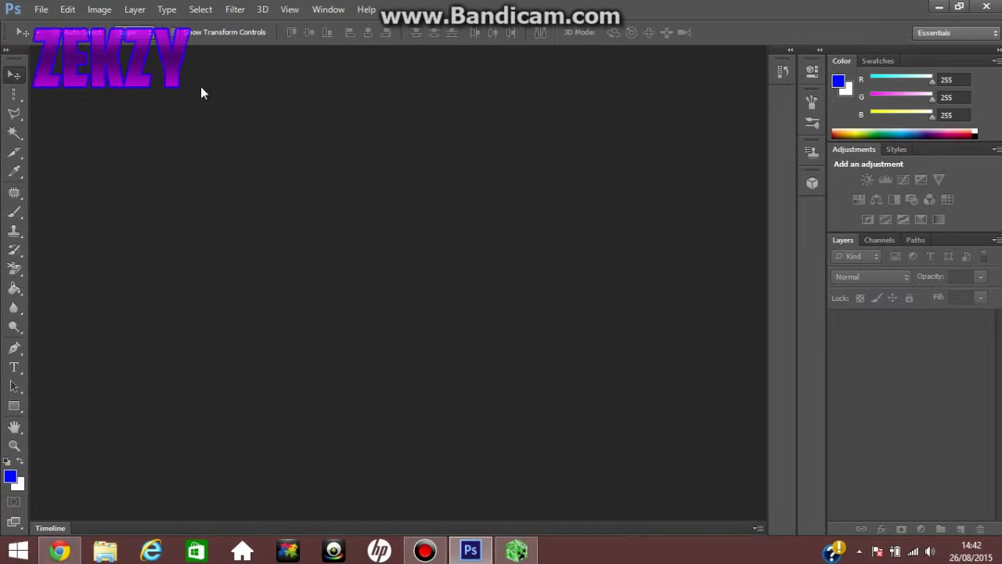
click(41, 10)
click(47, 29)
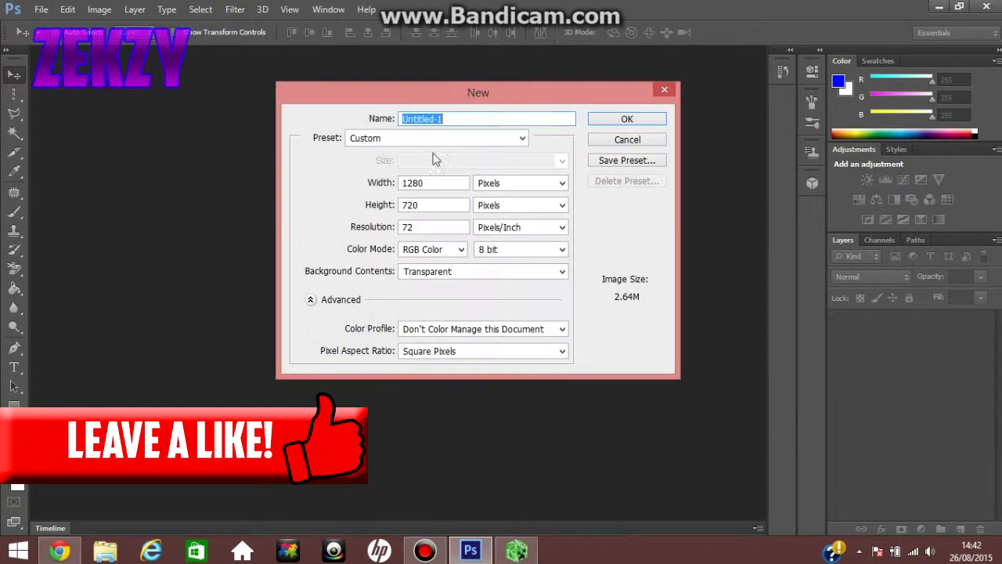
text(YT Tester)
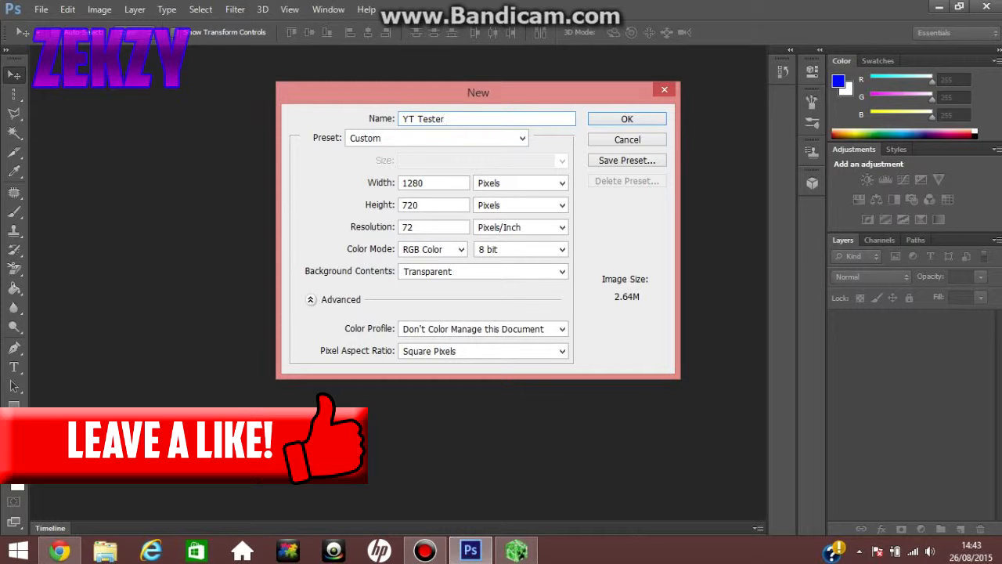
click(353, 141)
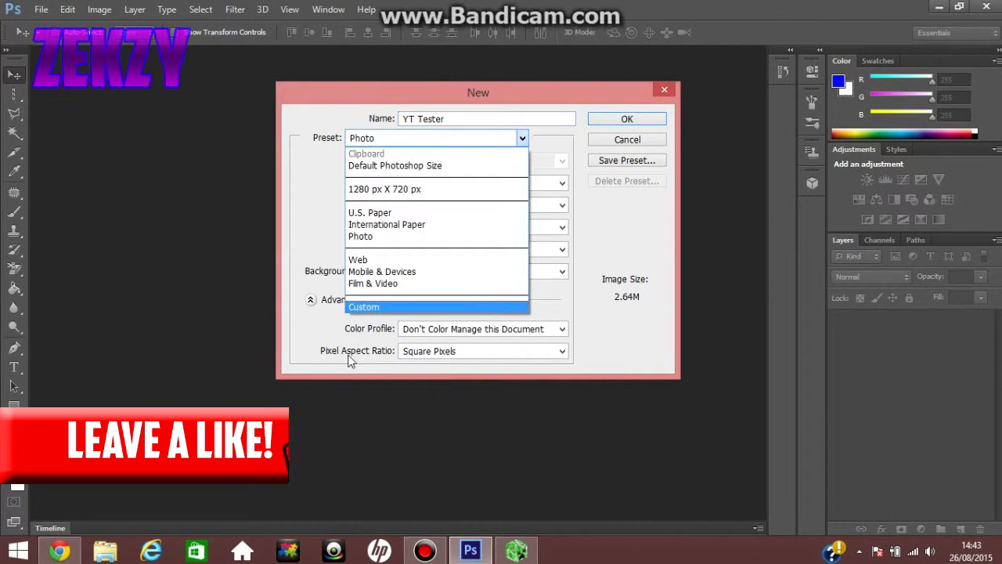
click(368, 307)
key(Tab)
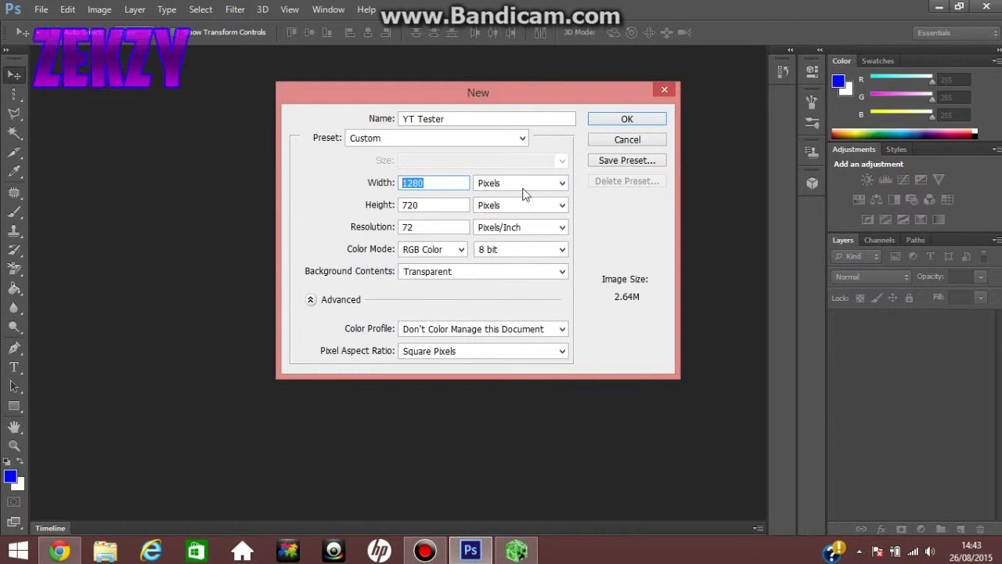
- Create the document at 1280 × 720 pixels with transparent background contents
drag(428, 184, 295, 163)
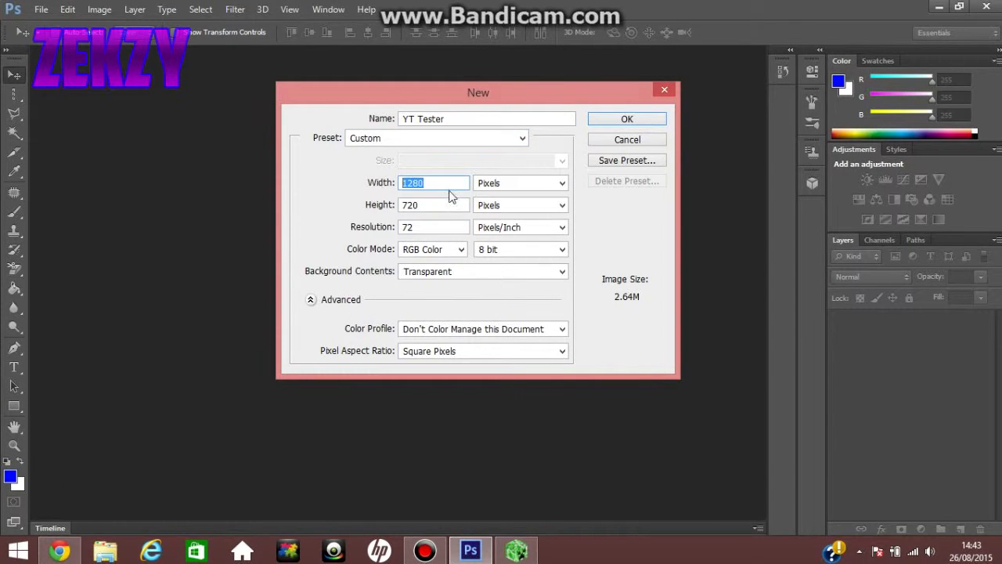
click(376, 205)
drag(427, 182, 279, 185)
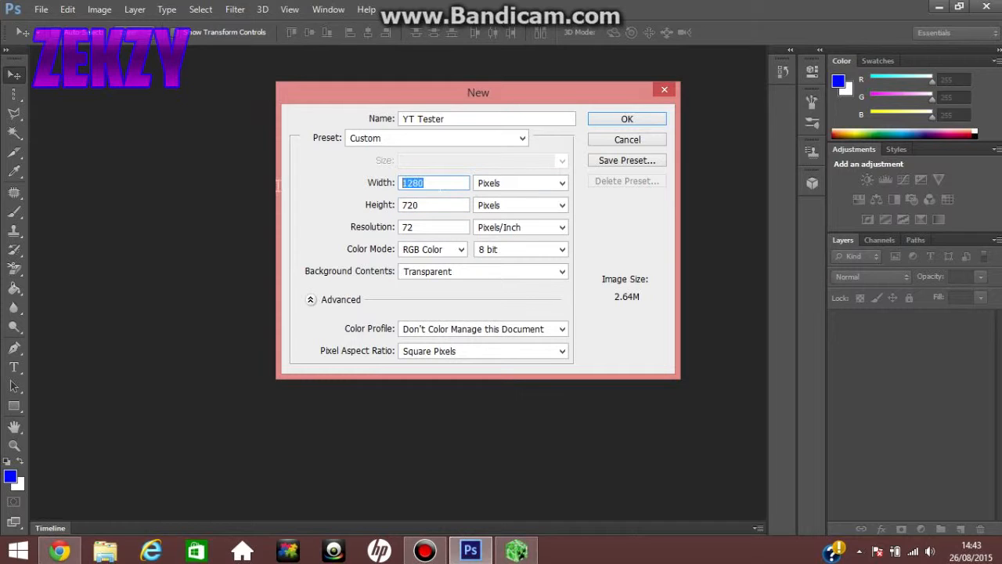
click(374, 204)
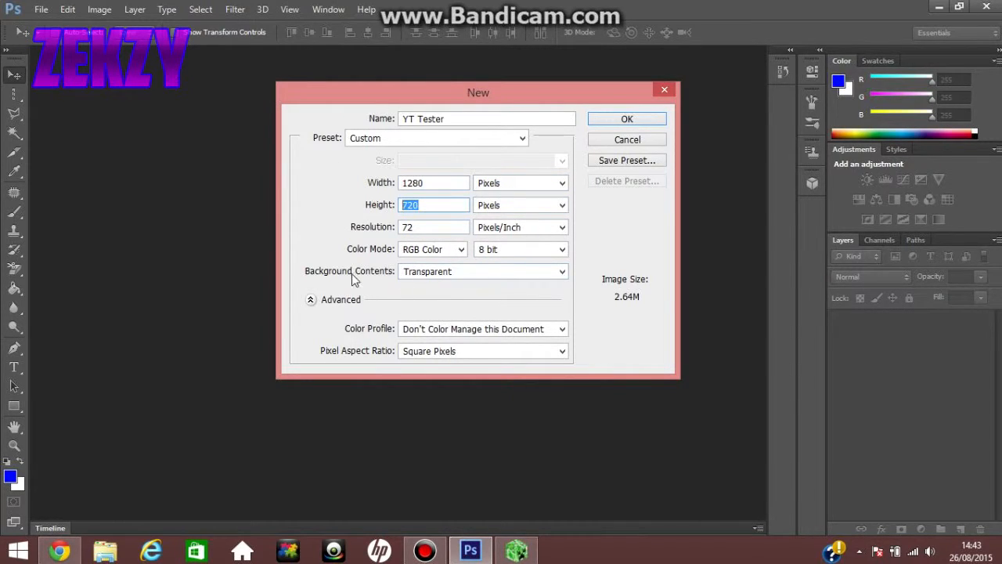
click(454, 274)
click(441, 309)
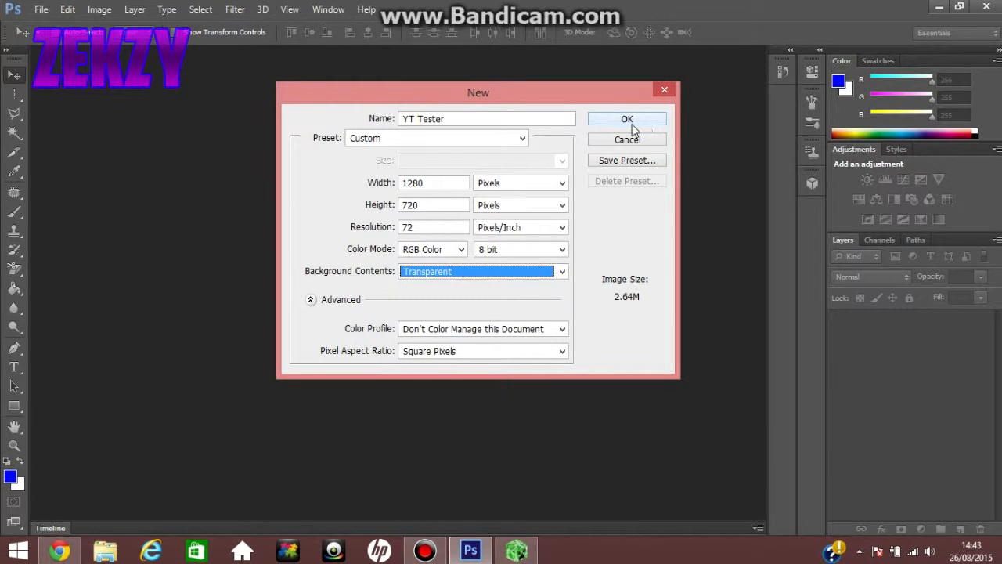
click(620, 119)
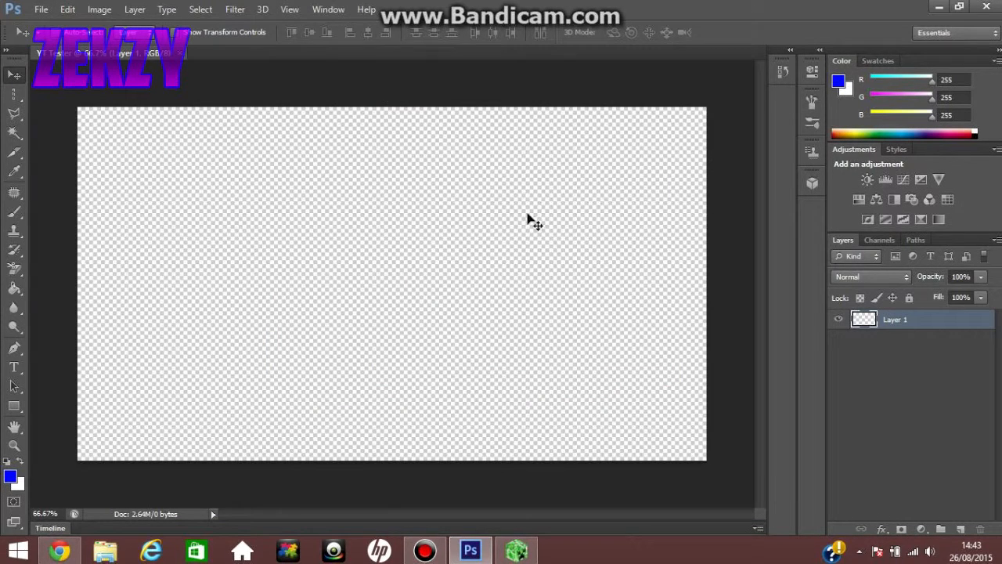
- Switch to Chrome and search Google Images for "Minecraft shaders"
click(59, 551)
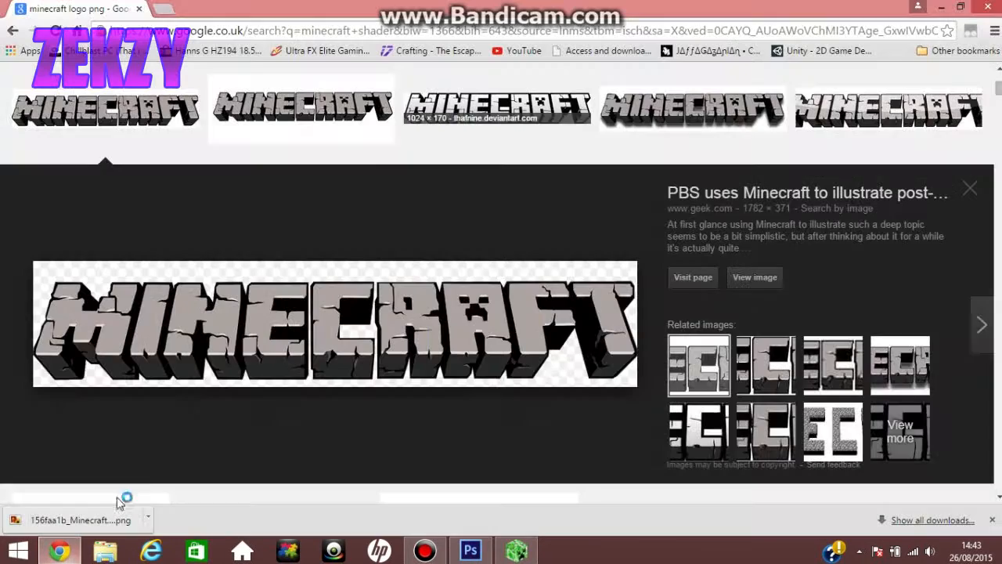
scroll(397, 242, up, 3)
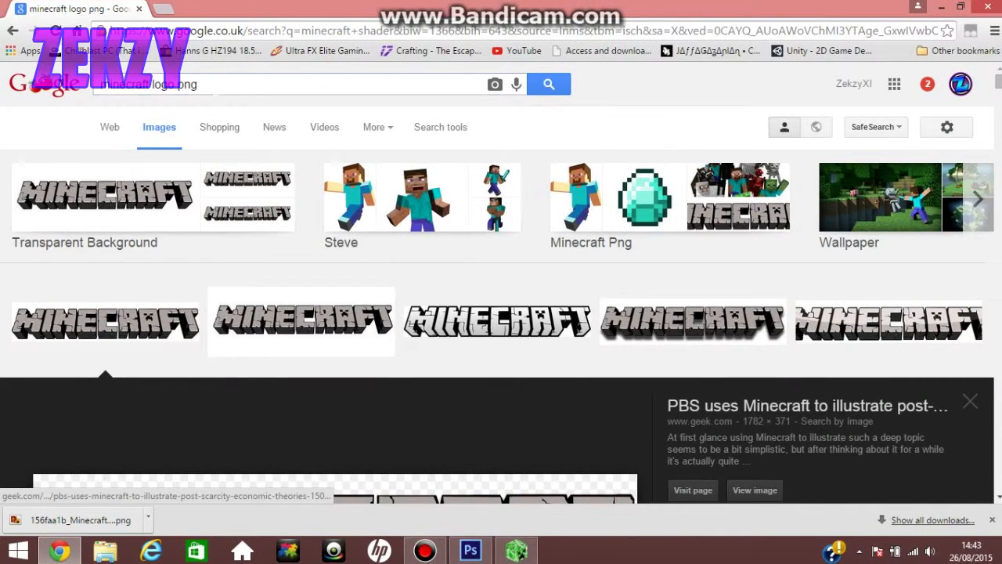
triple_click(157, 84)
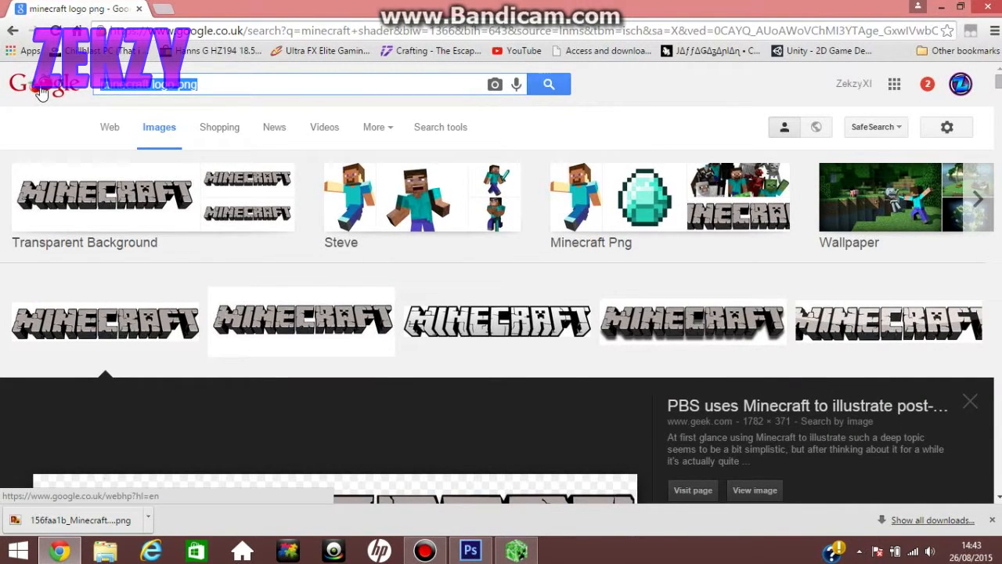
text(mib)
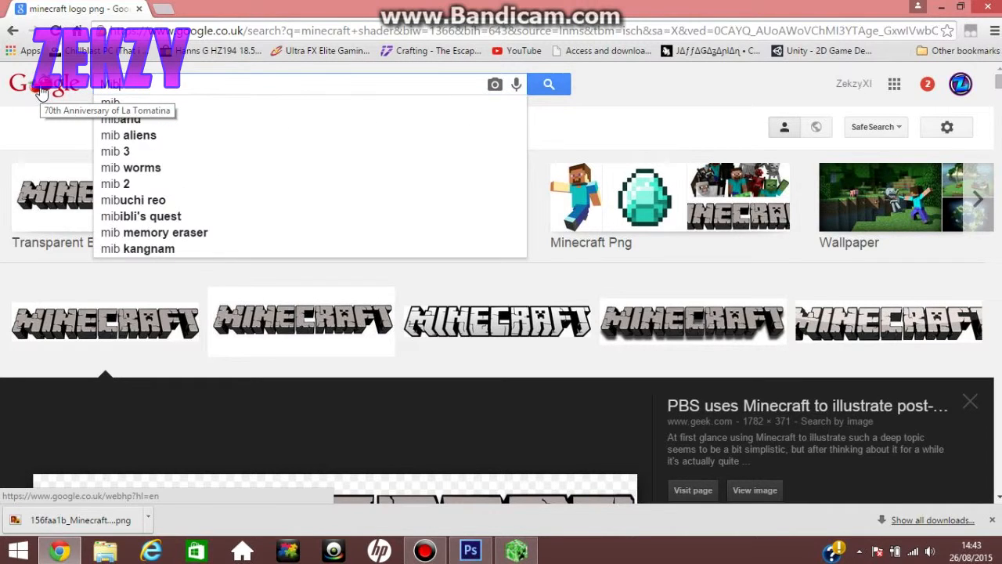
key(BackSpace)
text(ne)
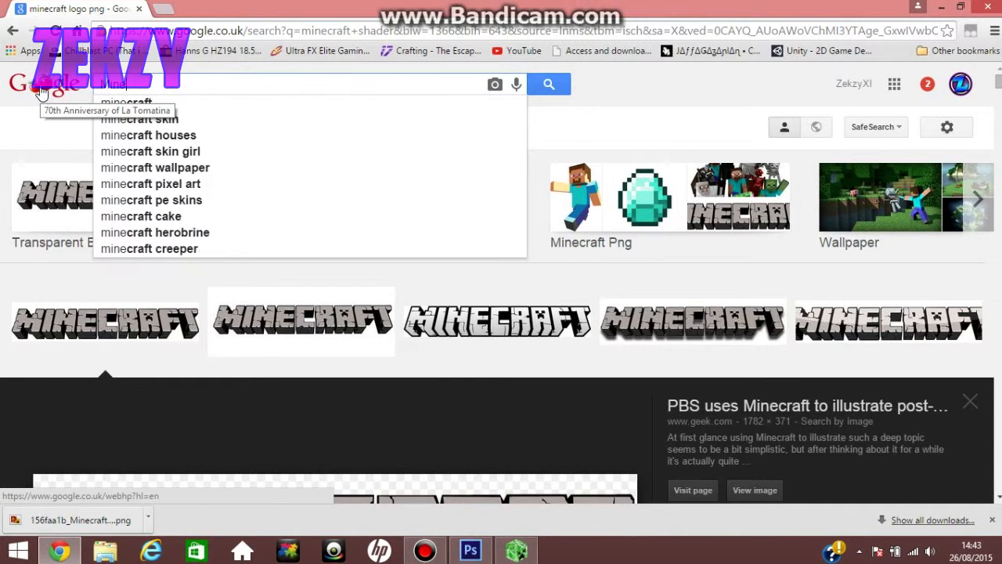
text(e)
key(BackSpace)
text(c)
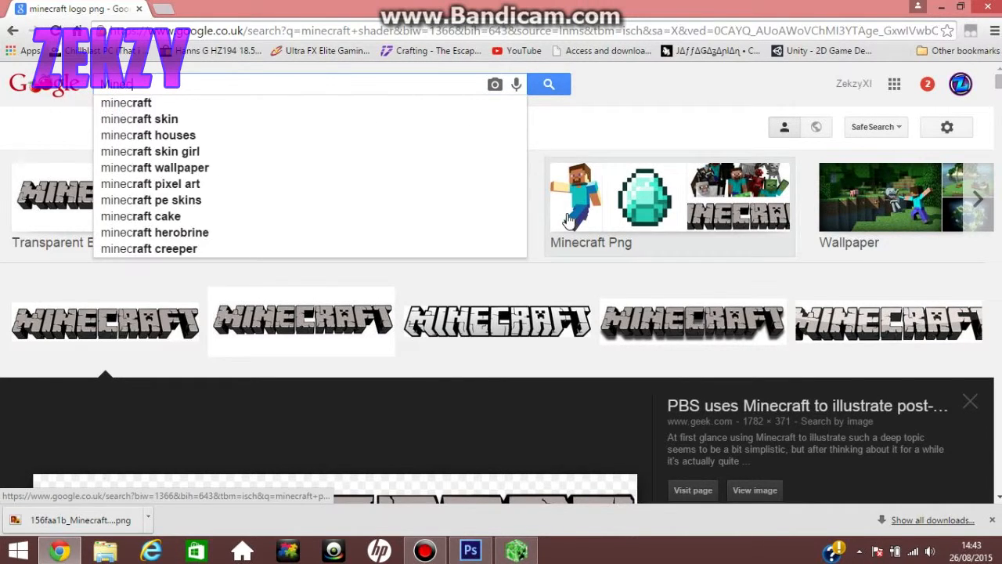
text(raft shader)
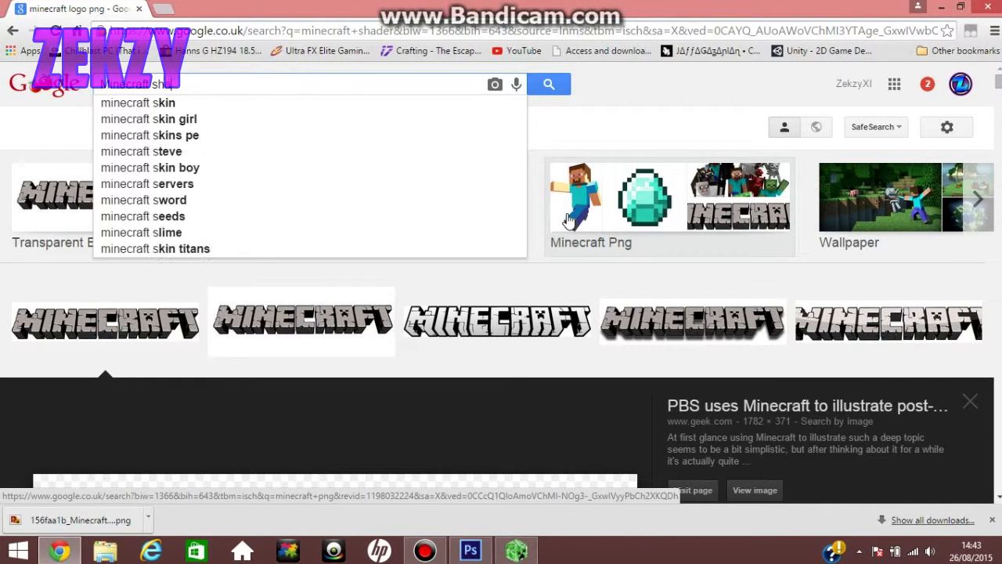
text(s)
key(Return)
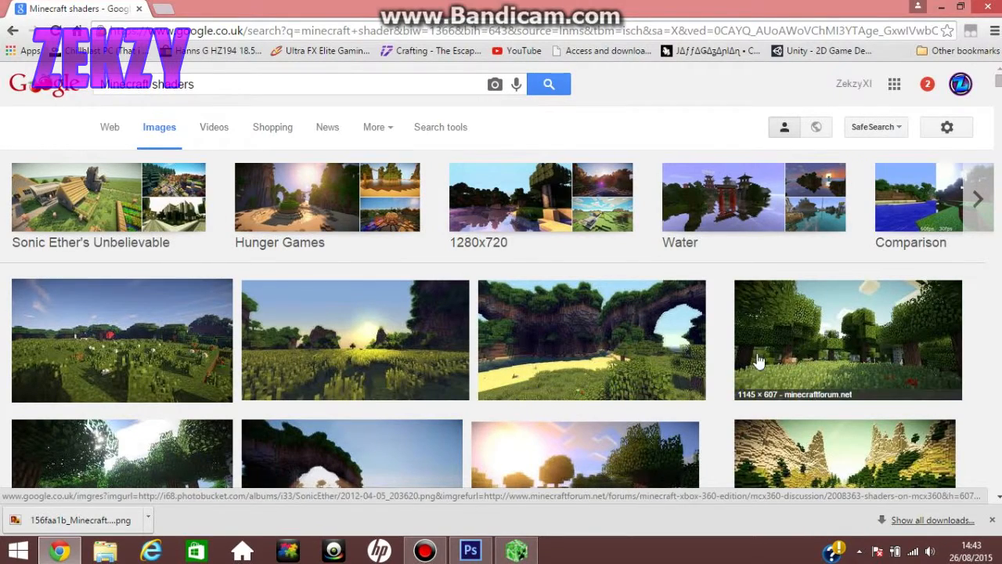
- Open the 1145 × 607 forest and grass image from the first row of results and save it to the Desktop
click(857, 373)
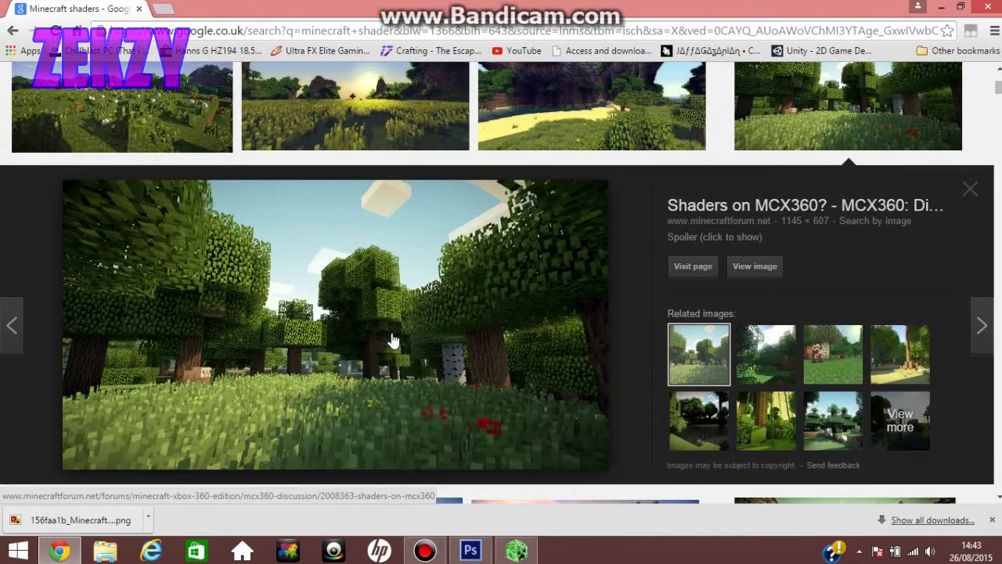
right_click(391, 338)
click(461, 214)
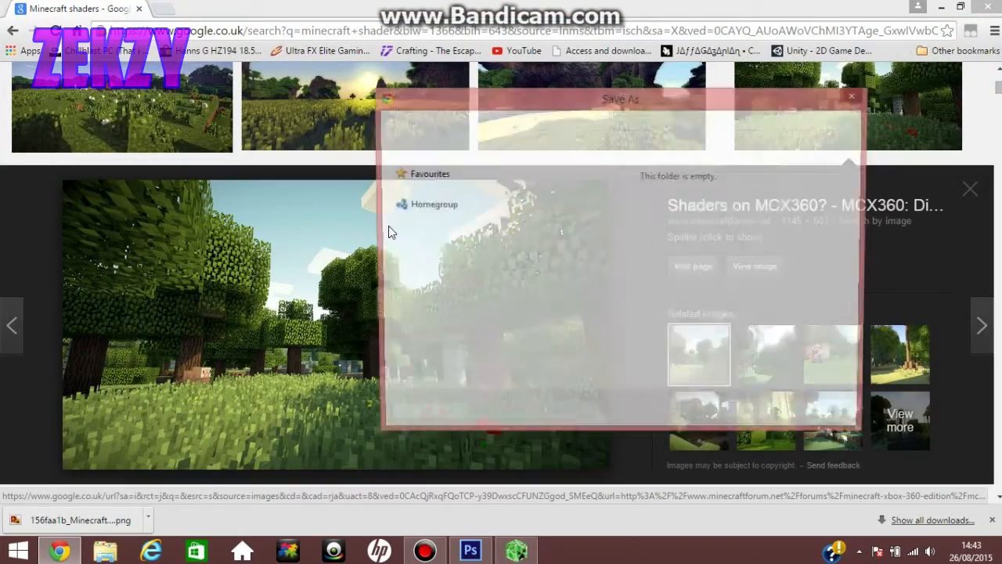
click(428, 298)
click(748, 415)
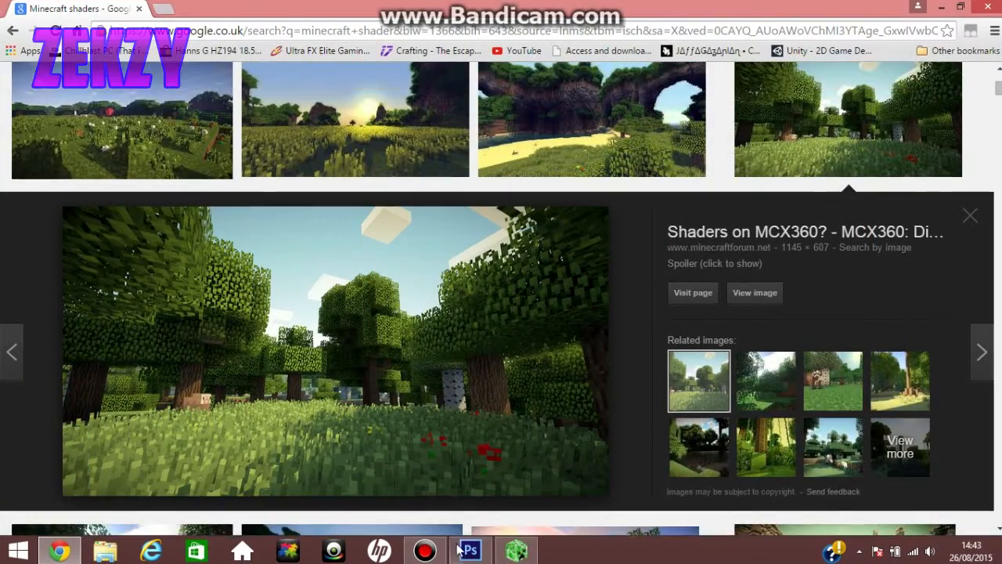
- Switch back to Photoshop and place the 2012-04-05_203620 PNG from the Desktop into the YT Tester document
click(462, 550)
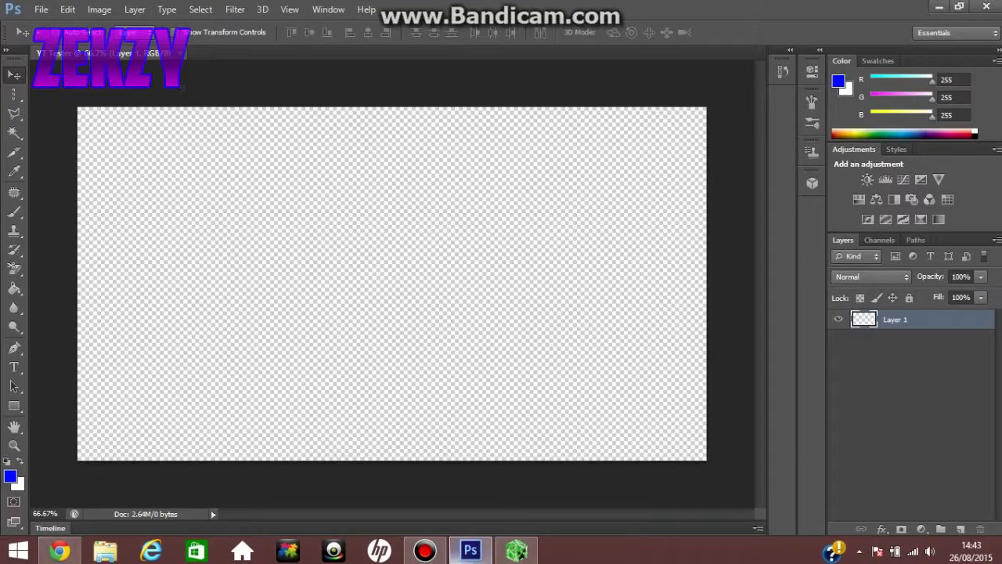
click(41, 10)
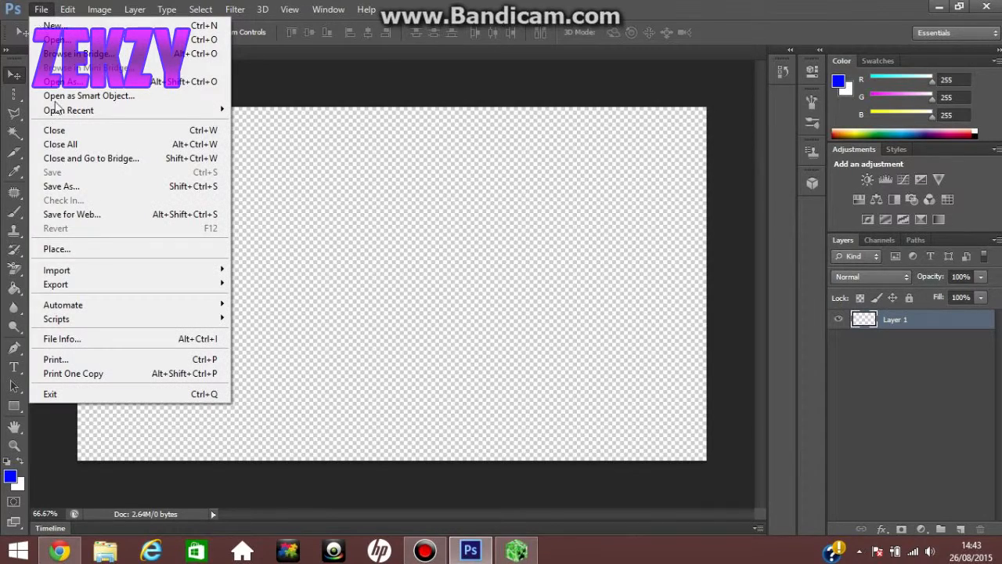
click(77, 249)
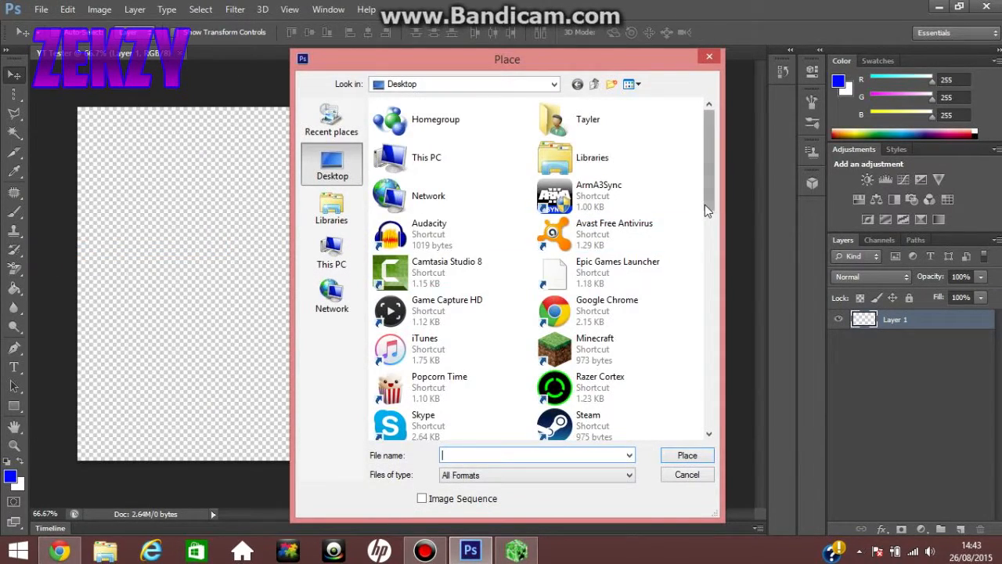
drag(710, 211, 714, 336)
click(450, 282)
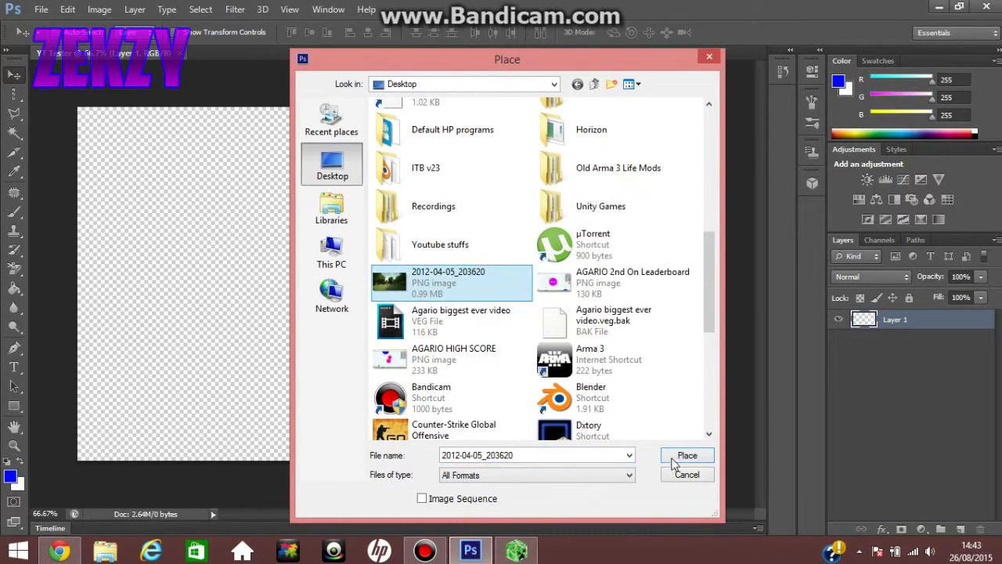
click(683, 454)
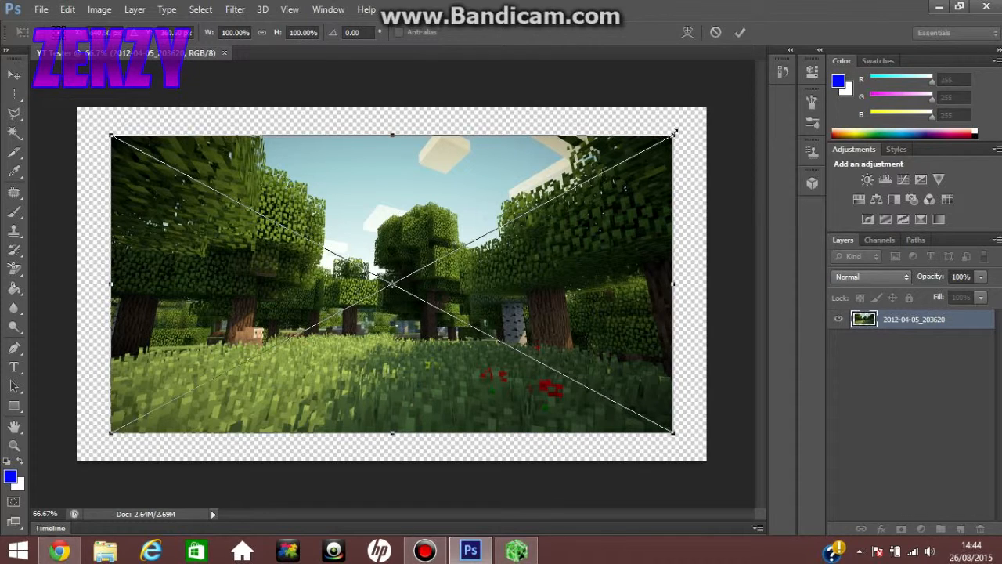
- Stretch the placed forest image to about 115.20% width and 123.72% height so it covers the whole canvas, and commit the placement
drag(675, 133, 716, 112)
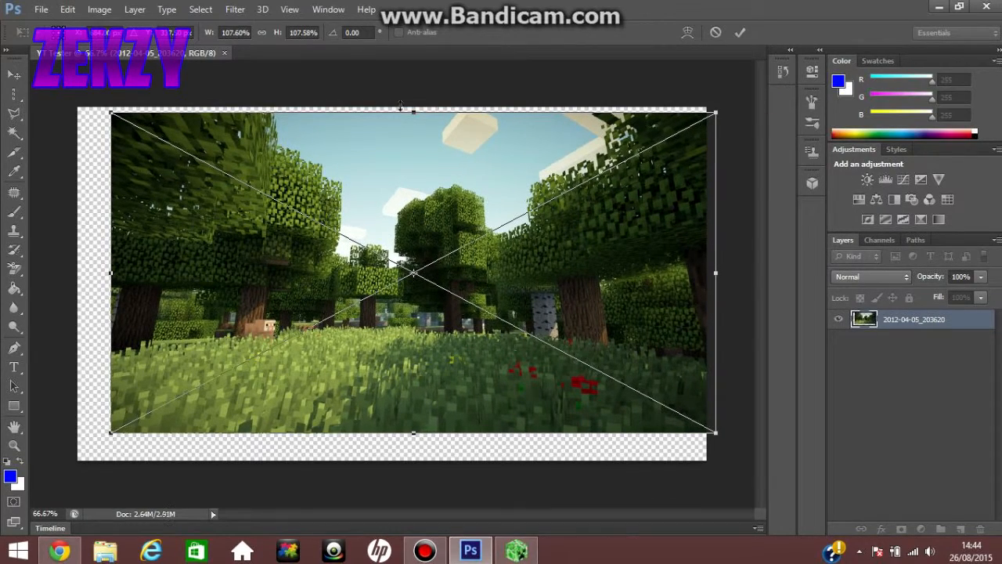
drag(415, 107, 415, 100)
drag(109, 267, 68, 268)
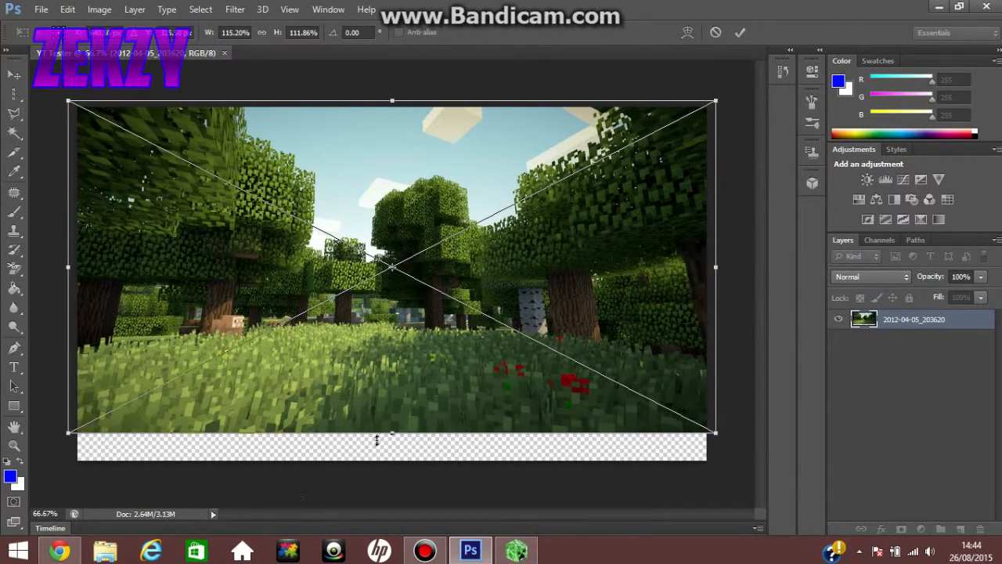
drag(389, 440, 390, 470)
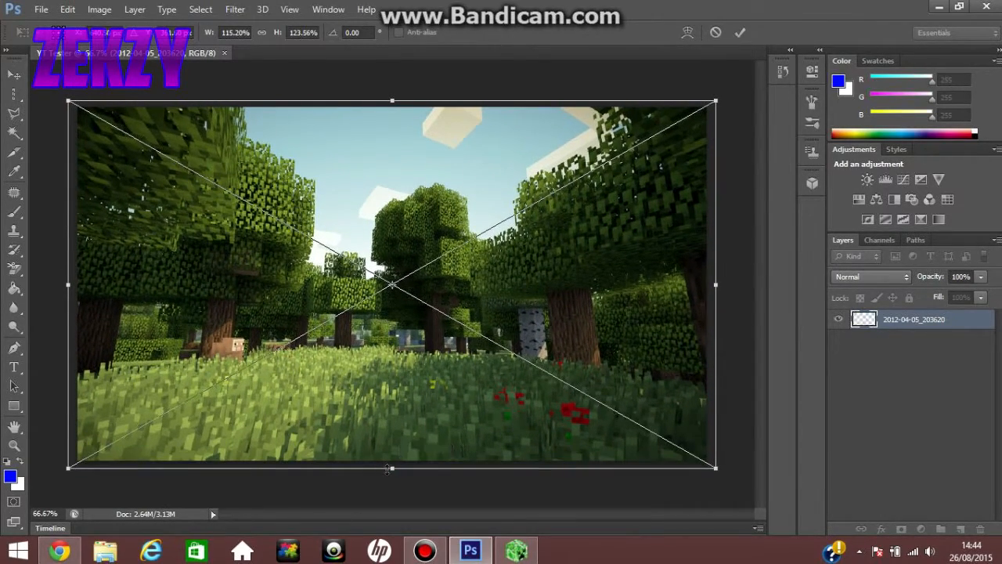
drag(391, 100, 391, 97)
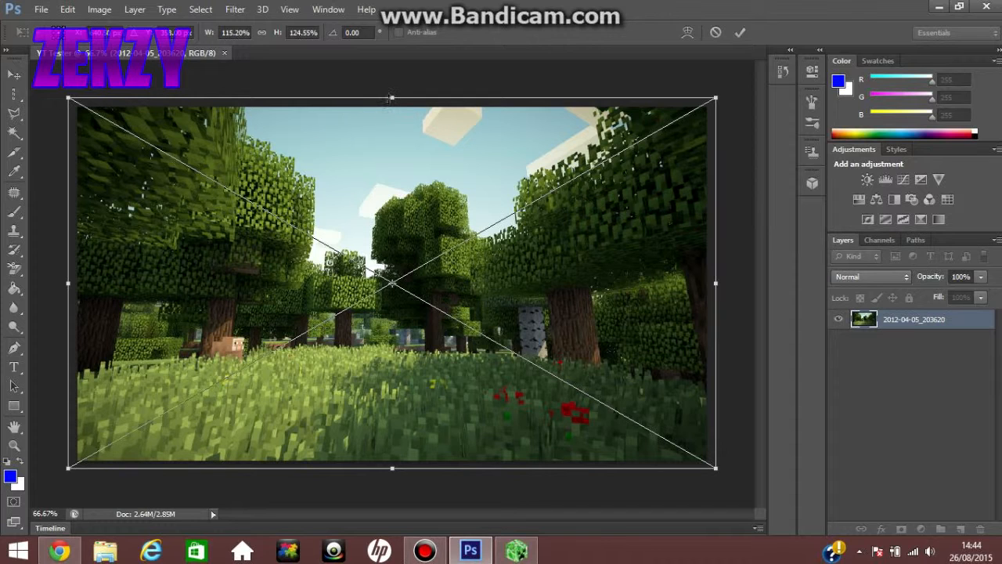
drag(391, 99, 382, 111)
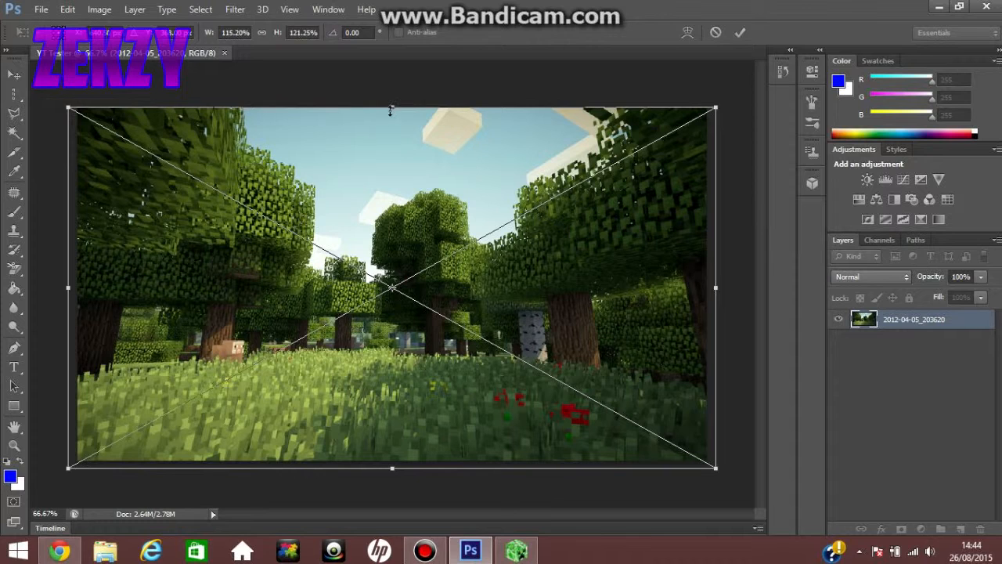
drag(390, 106, 392, 100)
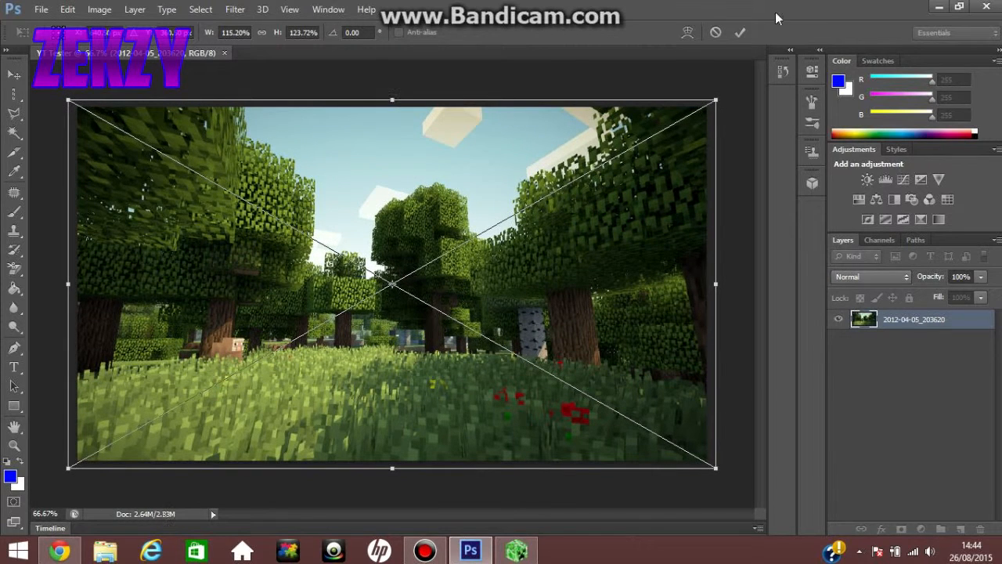
click(741, 33)
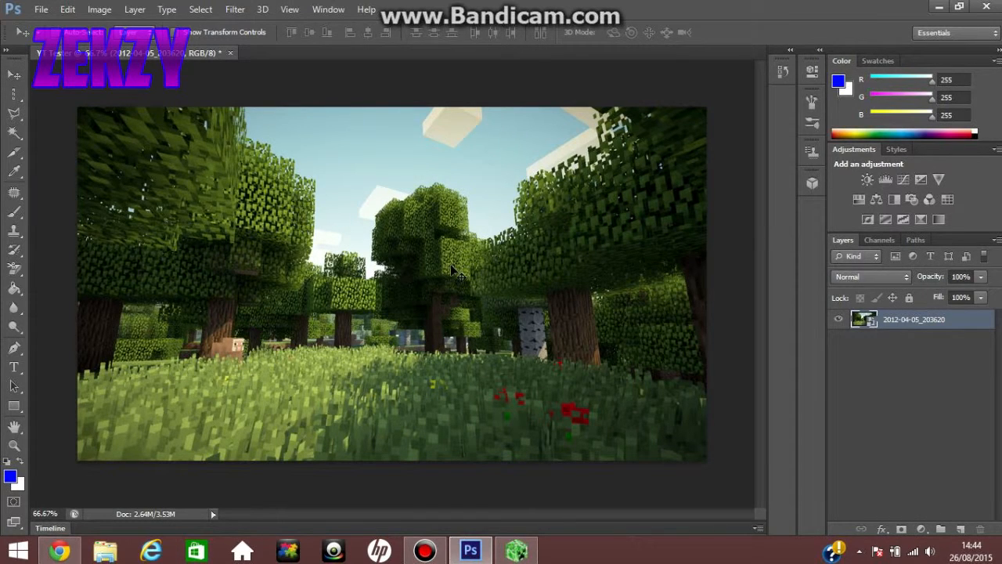
- Enlarge the forest background image slightly further beyond the canvas edges with Free Transform and commit the change
key(ctrl+t)
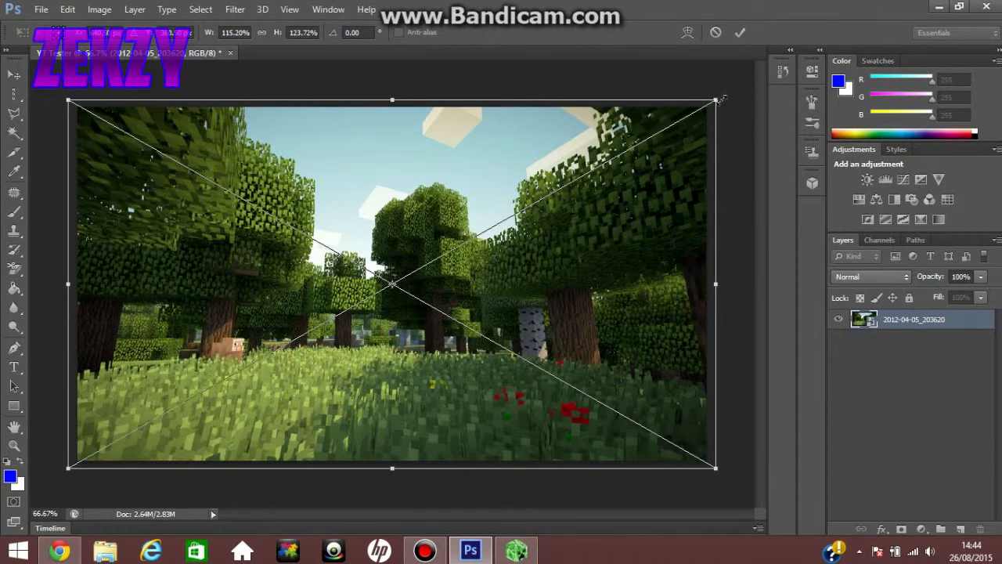
mouse_move(721, 99)
mouse_down()
mouse_move(712, 90)
mouse_move(698, 99)
mouse_move(660, 234)
mouse_move(567, 195)
mouse_move(562, 229)
mouse_move(496, 318)
mouse_move(511, 161)
mouse_move(350, 67)
mouse_move(718, 87)
mouse_up()
click(740, 35)
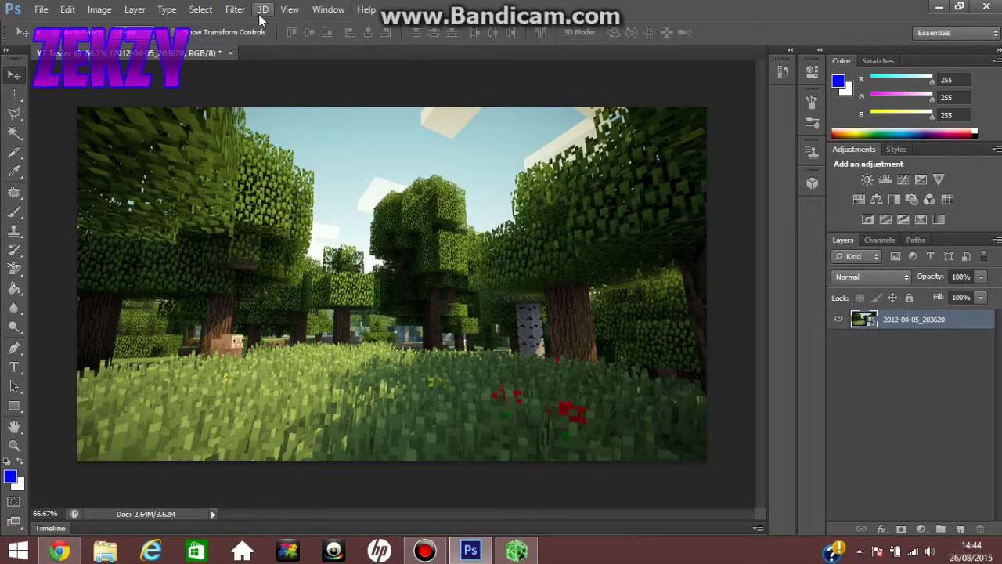
- Apply a Gaussian Blur with a 3.8-pixel radius to the forest background layer and collapse its smart filter list
click(236, 9)
mouse_move(313, 158)
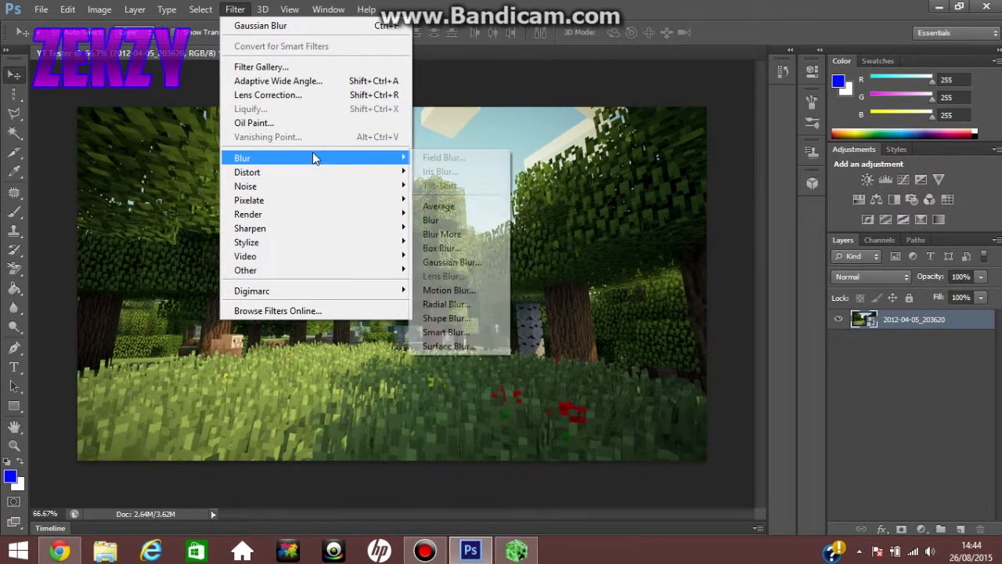
click(447, 263)
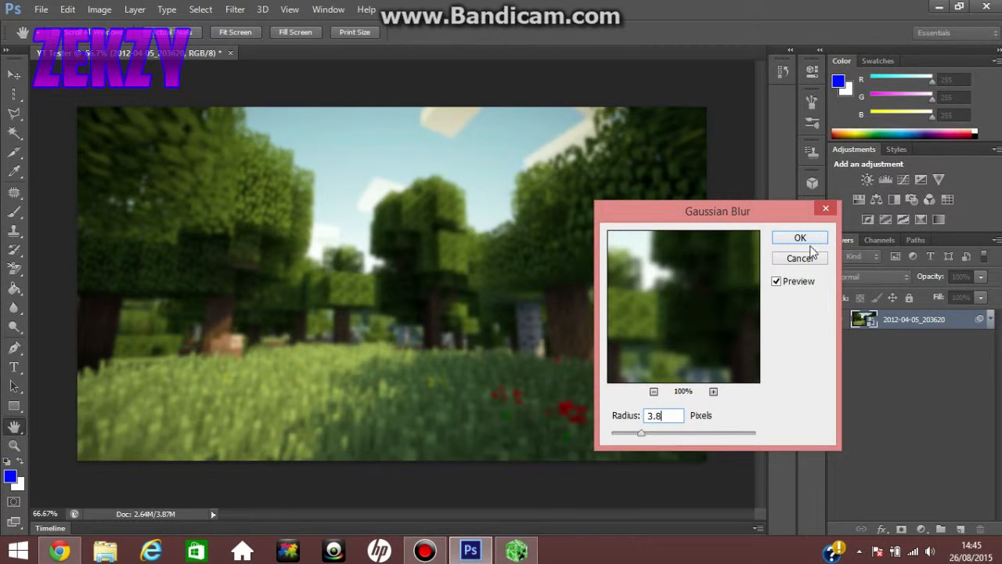
click(800, 238)
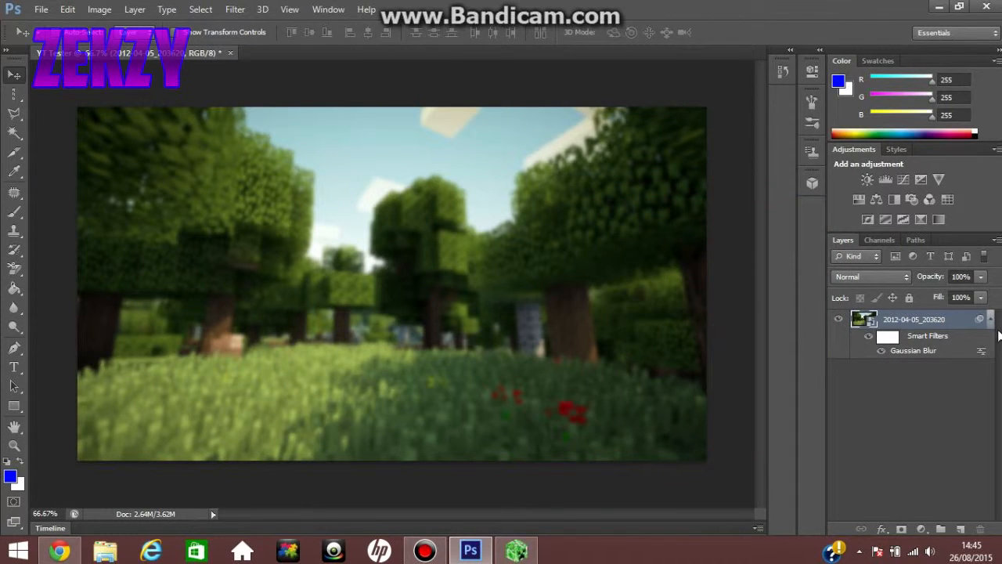
click(989, 321)
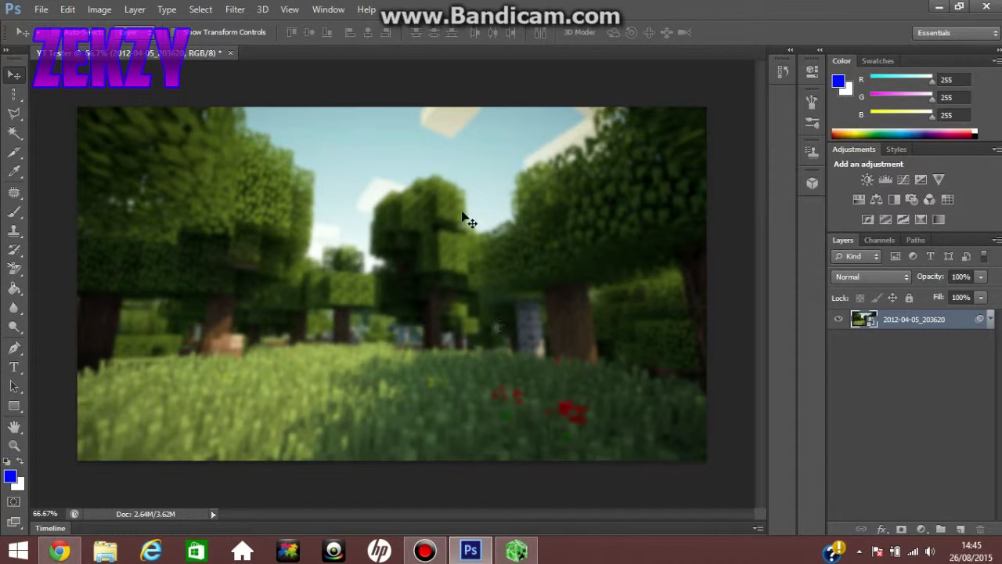
- Switch to Chrome and search Google Images for "minecraft logo png"
mouse_move(65, 545)
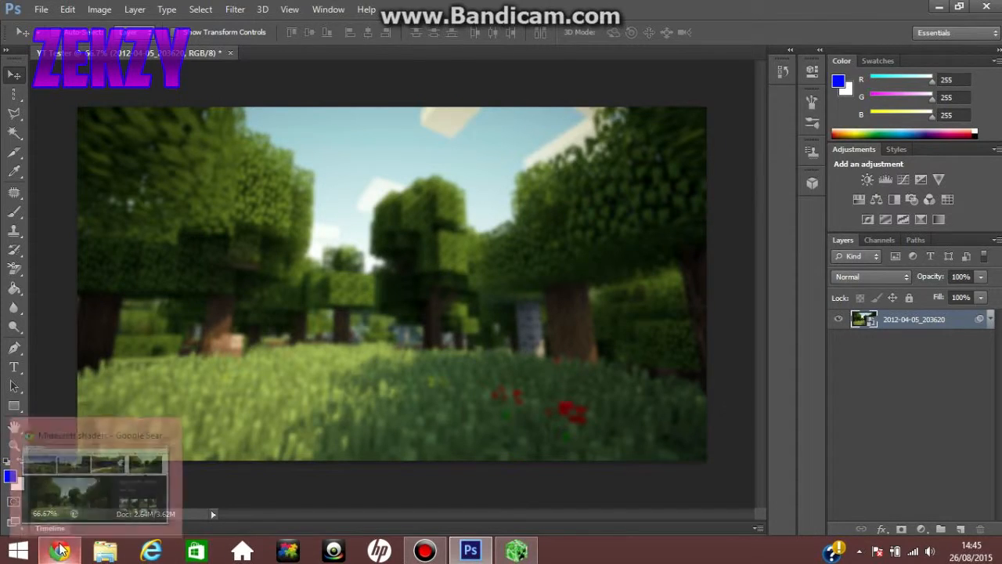
click(66, 545)
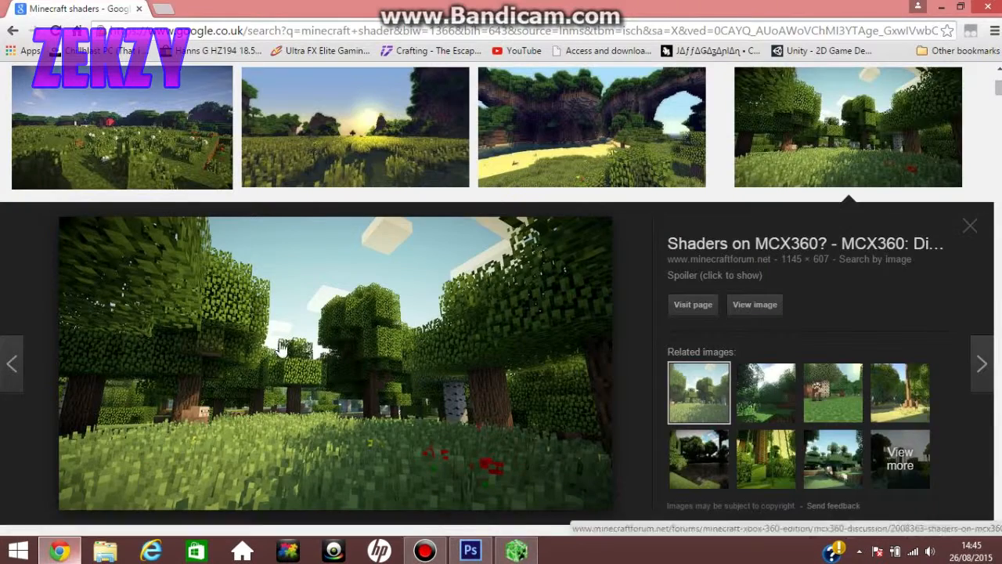
scroll(313, 235, up, 3)
drag(226, 82, 2, 61)
text(minecraft)
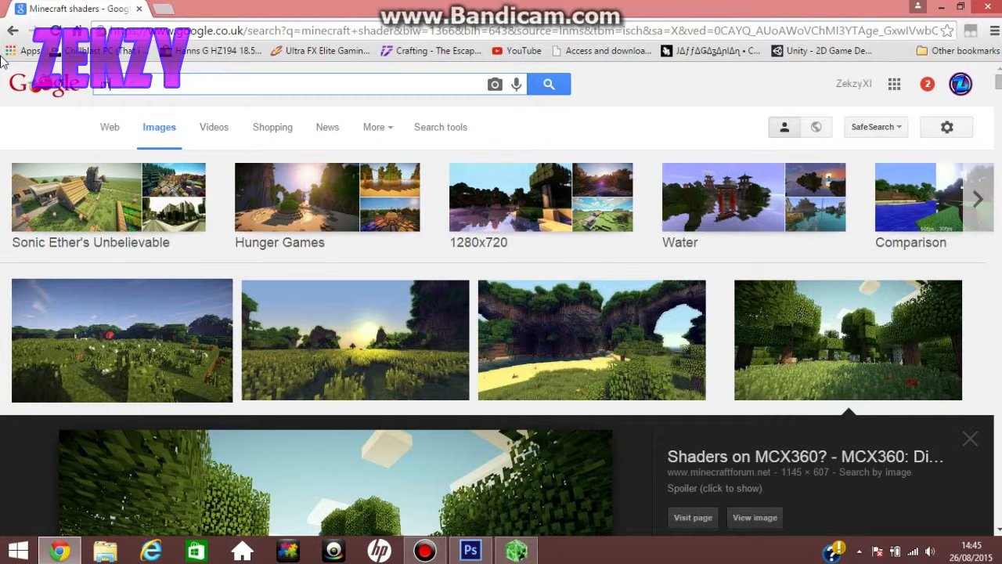
text( logo png)
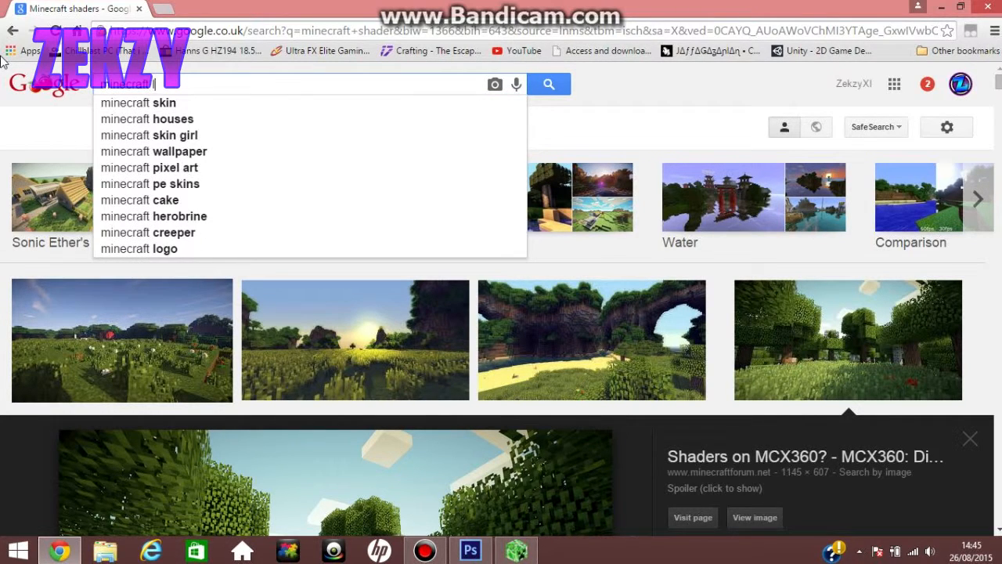
key(Return)
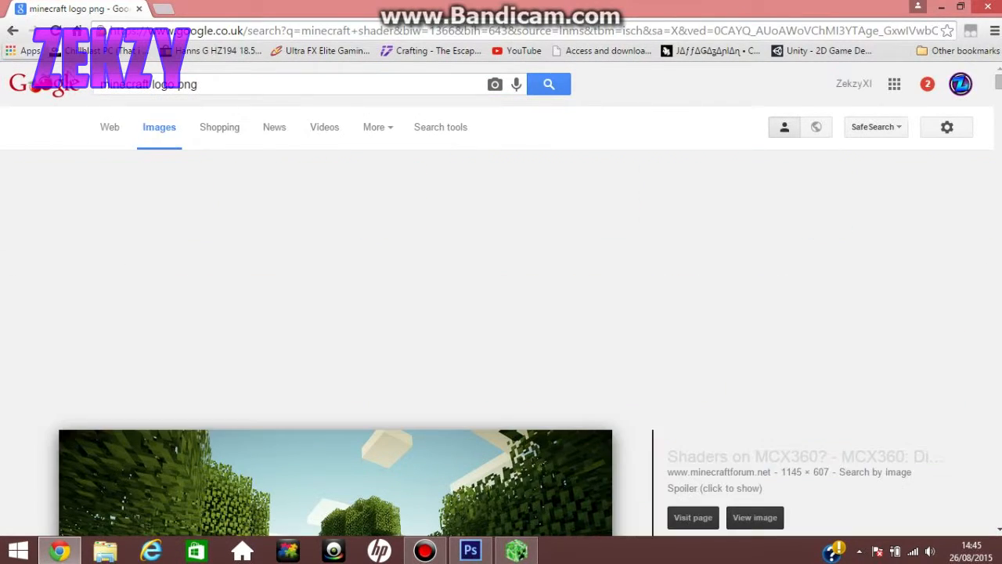
- Open the 1782 × 371 Minecraft logo from the first row of results and save it to the Desktop as 156faa1b_Minecraft-logo PNG
click(176, 341)
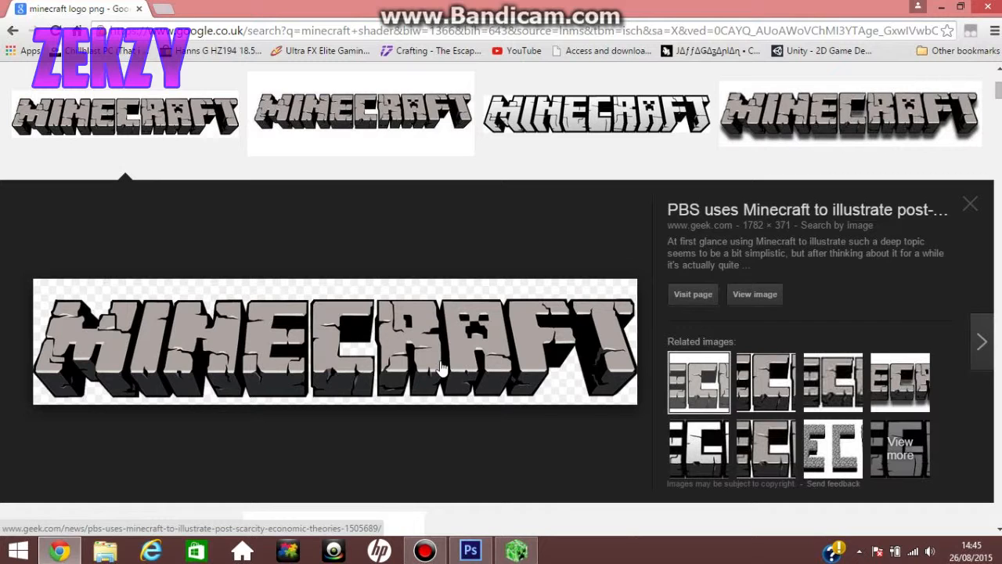
right_click(441, 368)
click(484, 237)
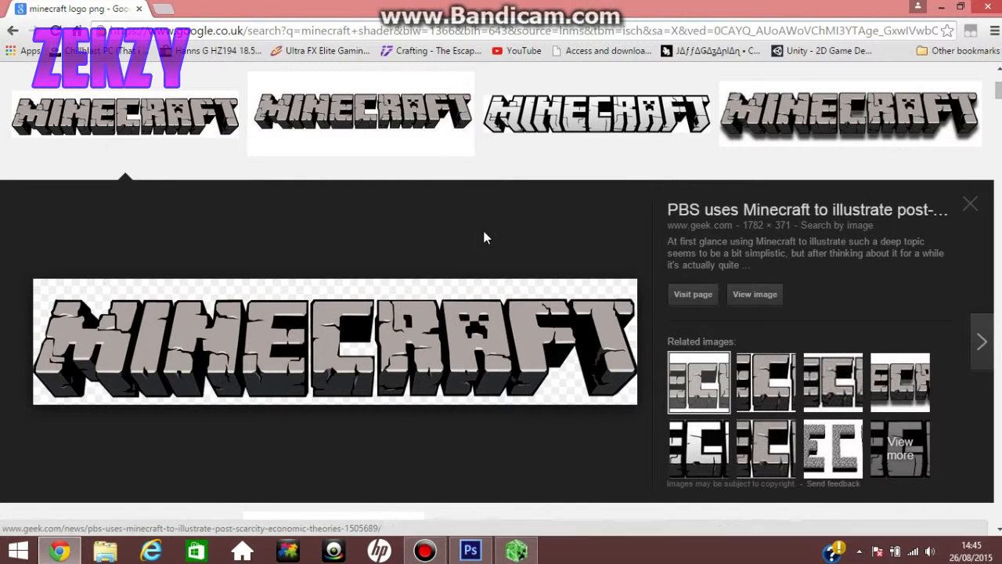
click(428, 298)
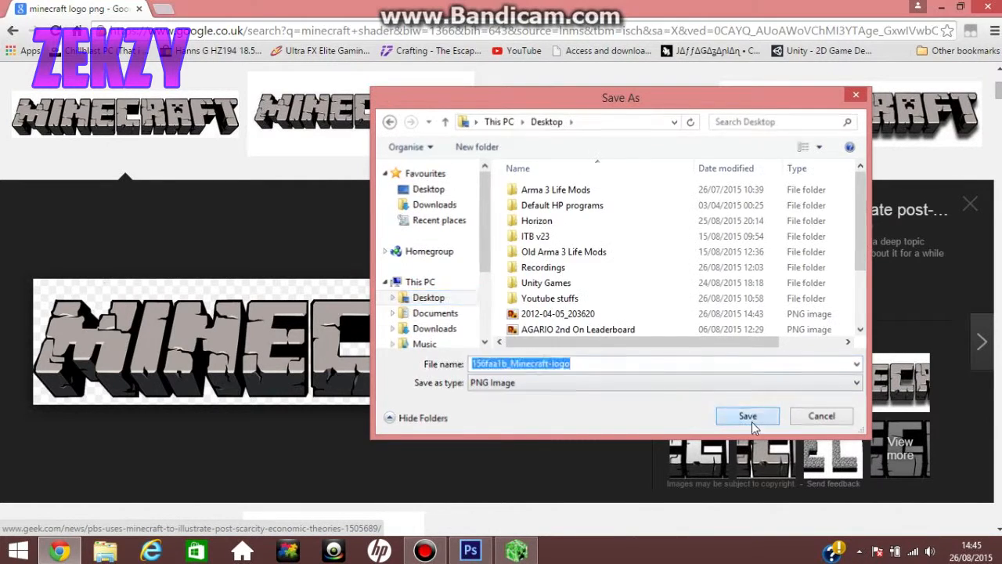
click(753, 423)
- Switch back to Photoshop and place the 156faa1b_Minecraft-logo PNG from the Desktop into the document
click(472, 551)
click(42, 9)
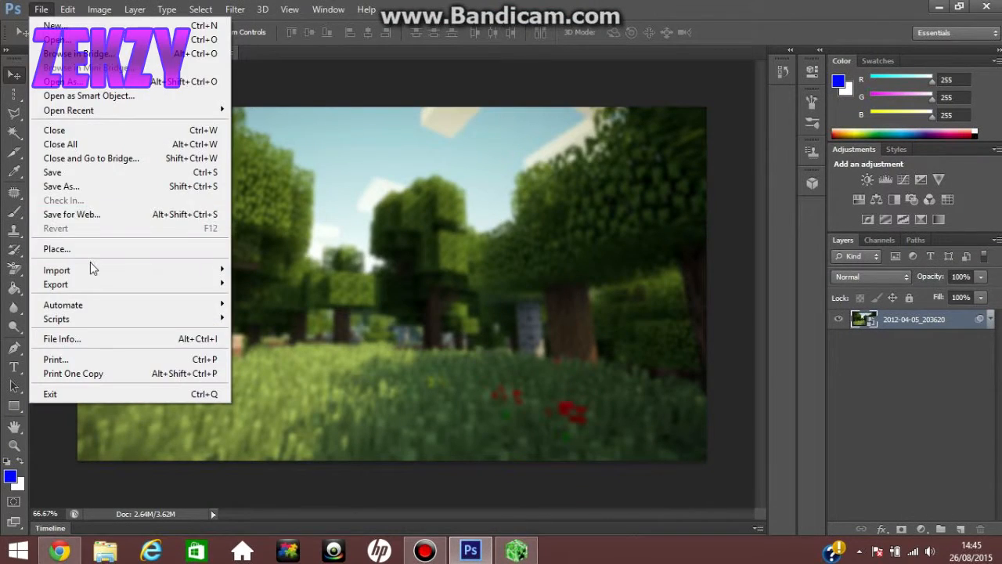
click(89, 249)
drag(711, 198, 706, 324)
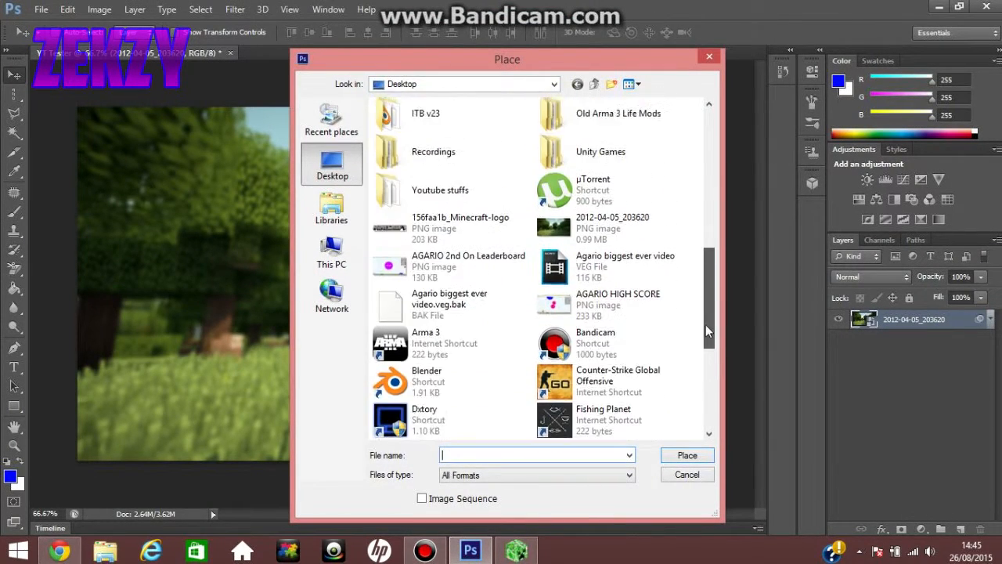
click(447, 232)
click(687, 455)
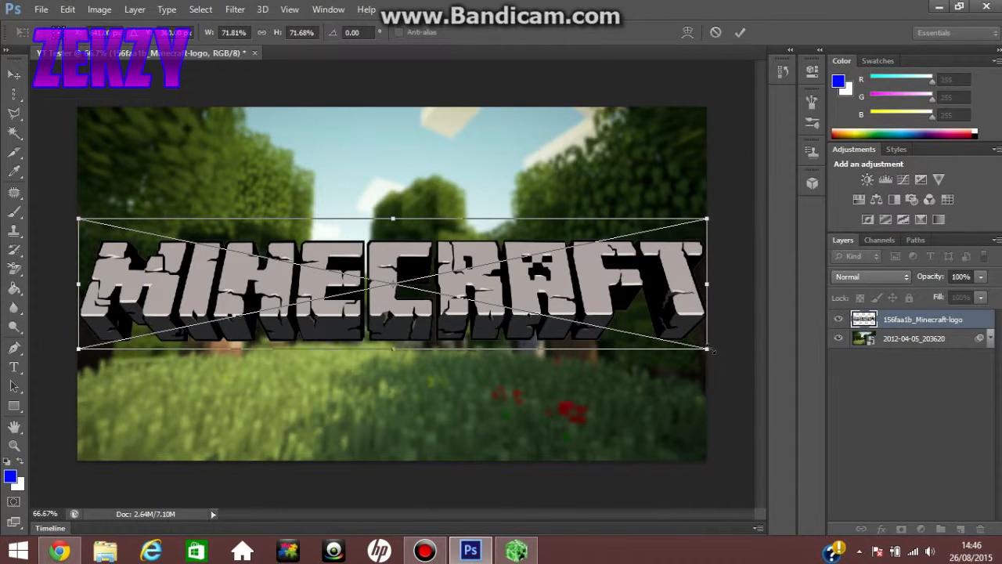
- Scale the Minecraft logo to about 67.32% width and 67.10% height, move it up to the canvas's upper edge, and commit the placement
drag(708, 350, 690, 345)
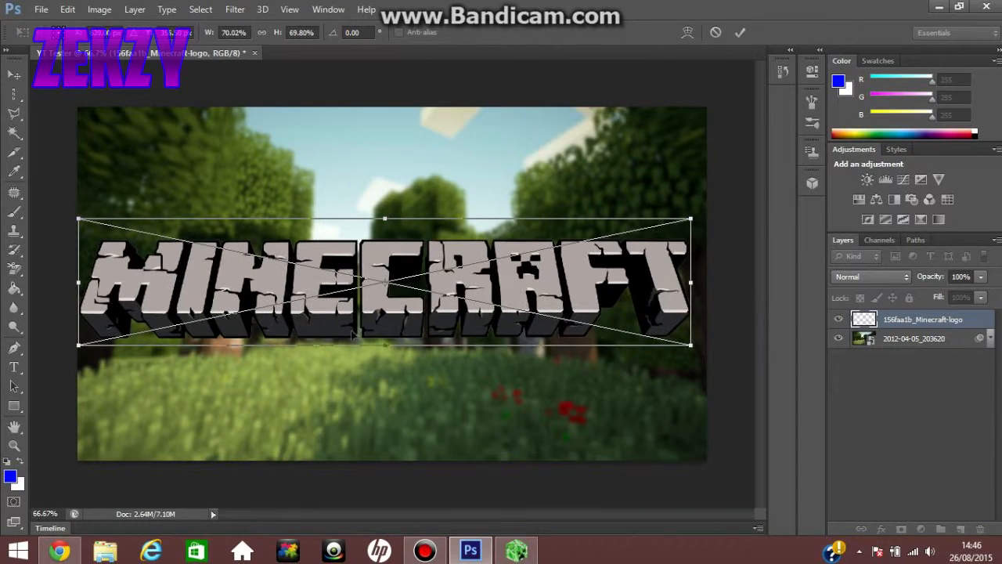
drag(78, 344, 102, 339)
drag(358, 322, 362, 213)
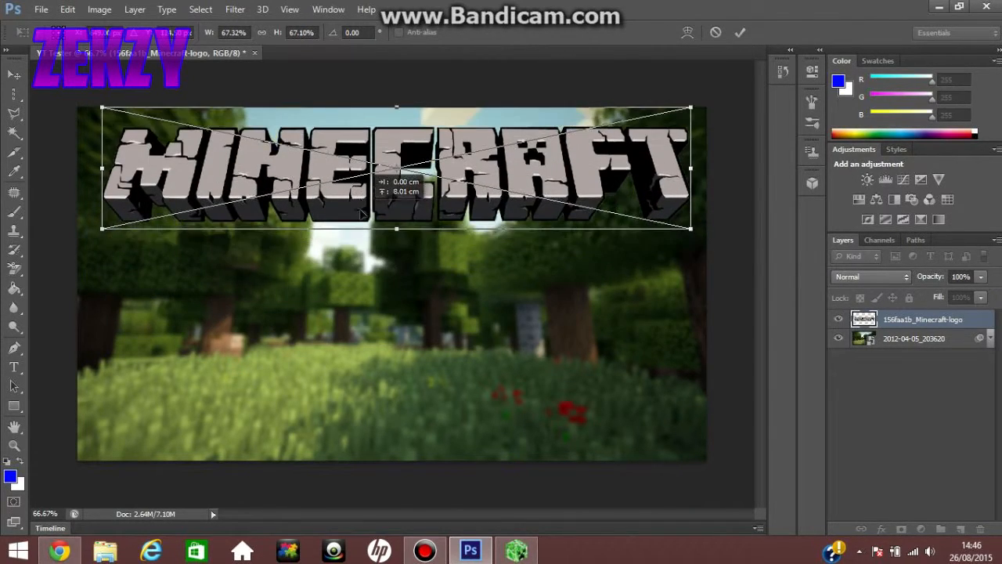
click(741, 33)
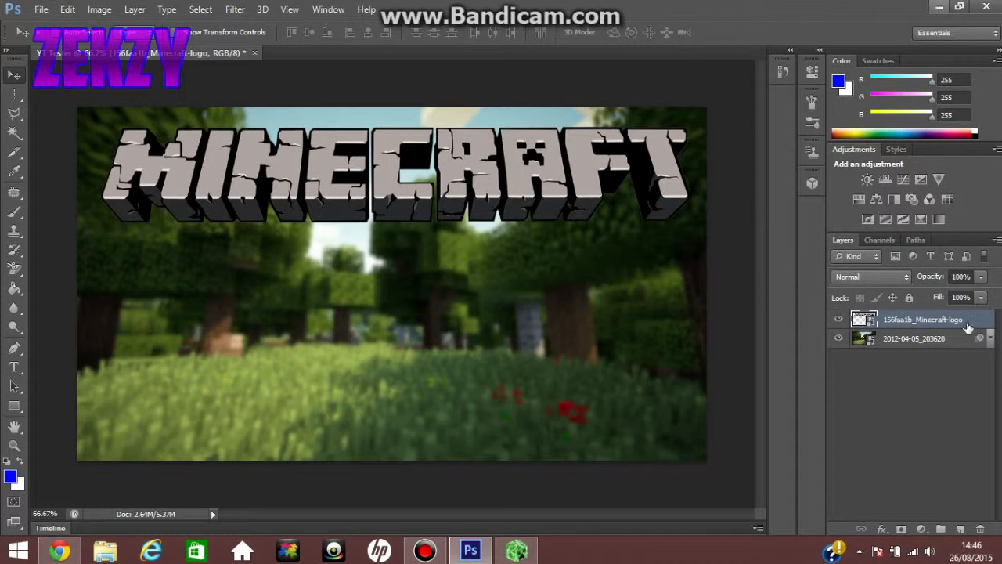
- Minimize Photoshop to reach the desktop and bring up Minecraft Skin Viewer Extended
click(939, 6)
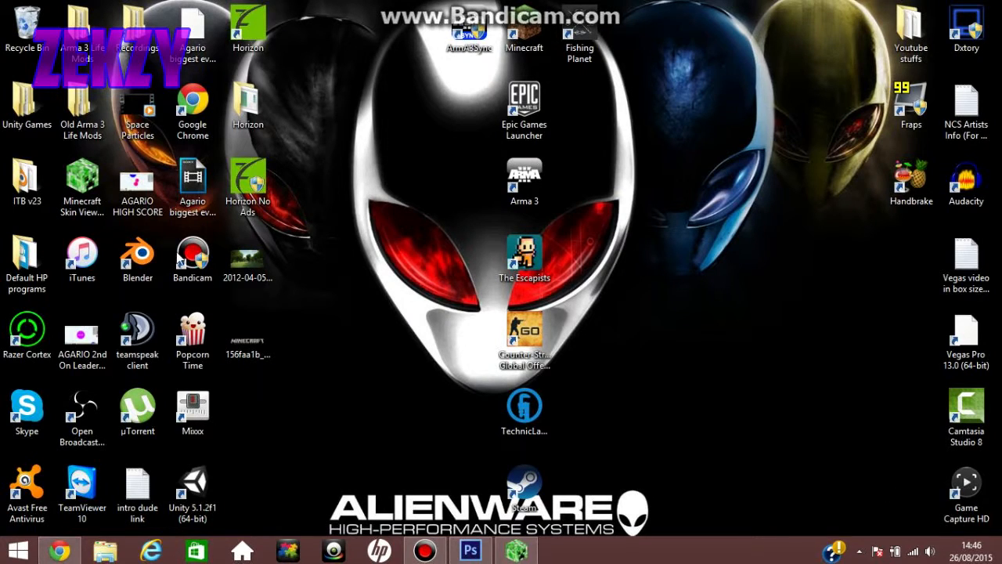
drag(82, 184, 307, 216)
drag(376, 241, 289, 188)
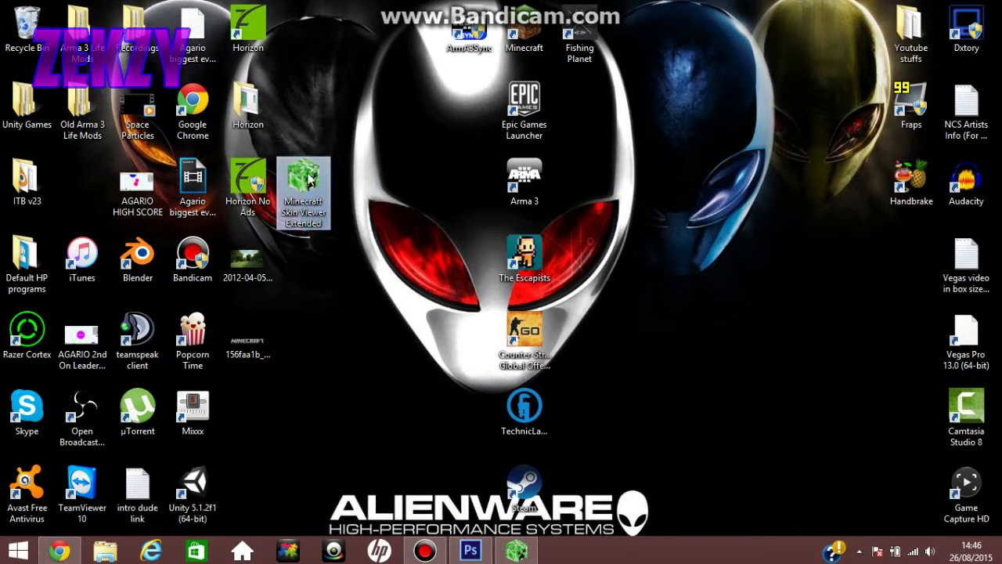
drag(357, 138, 78, 205)
click(371, 199)
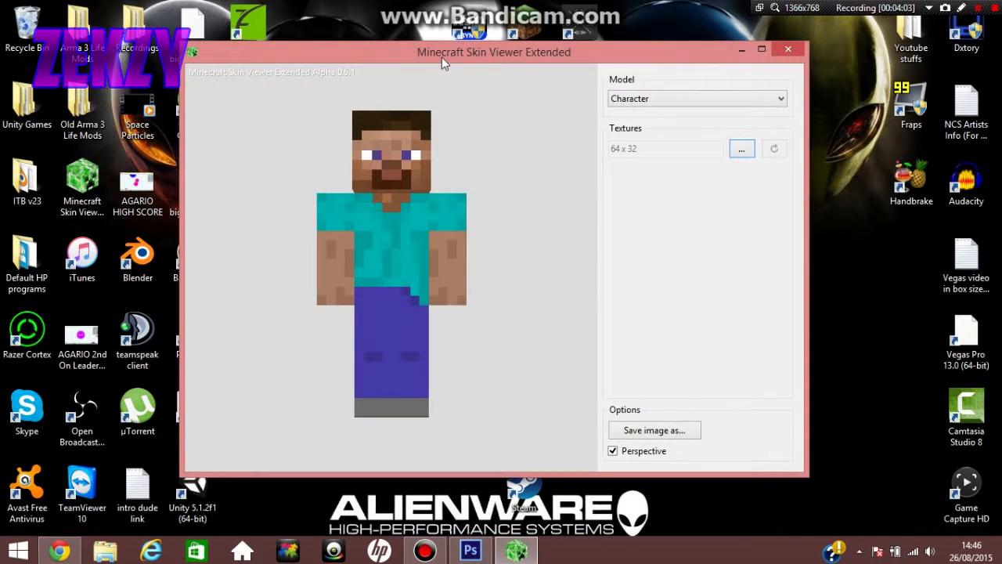
drag(442, 58, 415, 56)
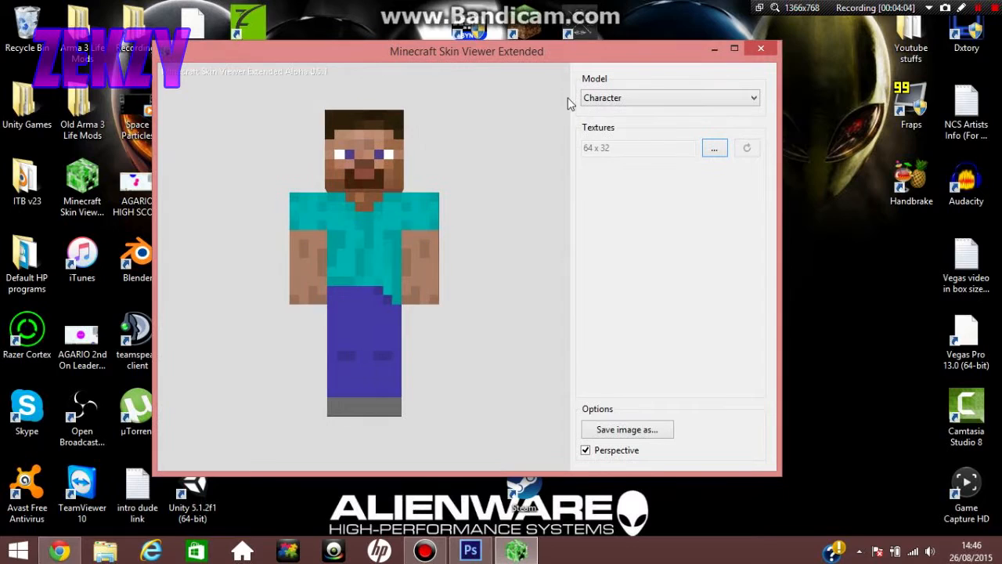
- Load the "my minecraft skin" PNG from the Desktop's Youtube stuffs > pictures folder as the character's texture
click(716, 151)
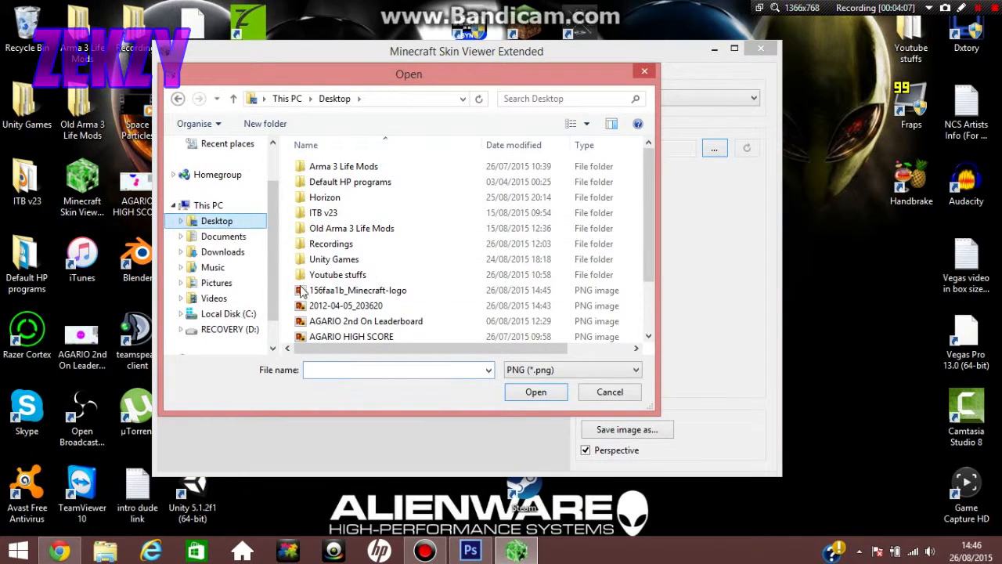
double_click(337, 275)
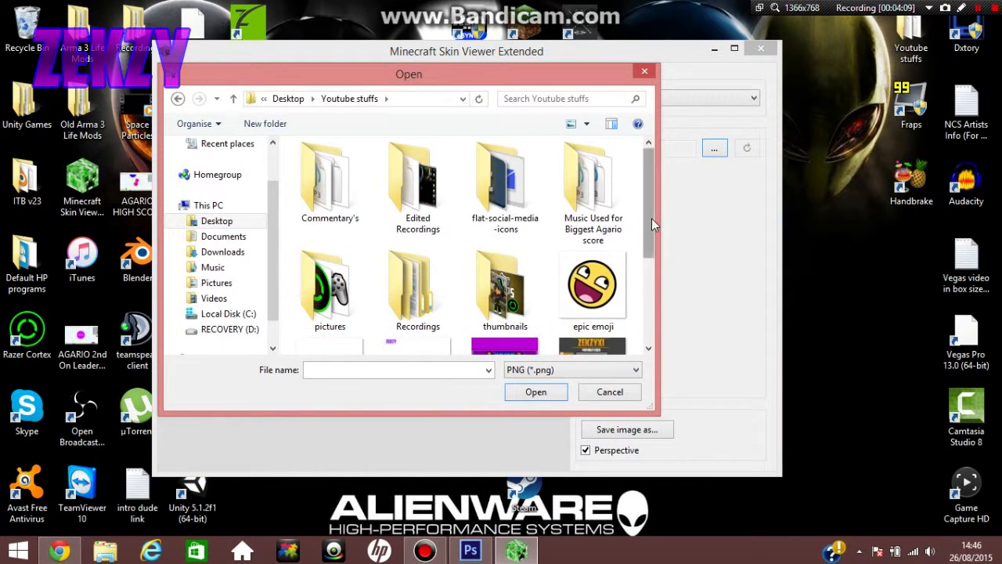
mouse_move(651, 219)
mouse_down()
mouse_move(650, 247)
mouse_move(647, 219)
mouse_move(644, 244)
mouse_move(598, 251)
mouse_move(648, 218)
mouse_move(646, 233)
mouse_up()
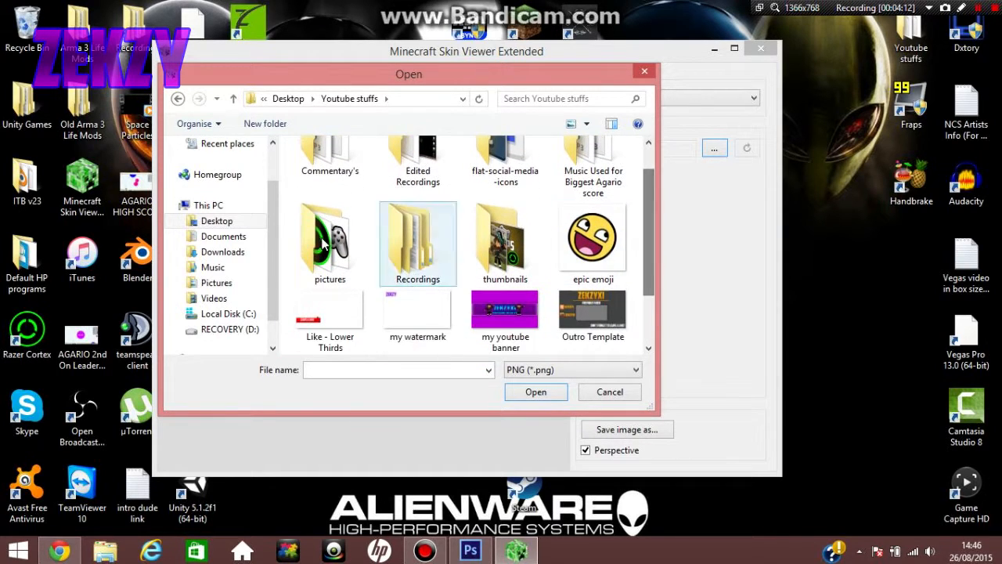
double_click(324, 244)
drag(647, 192, 650, 273)
click(438, 224)
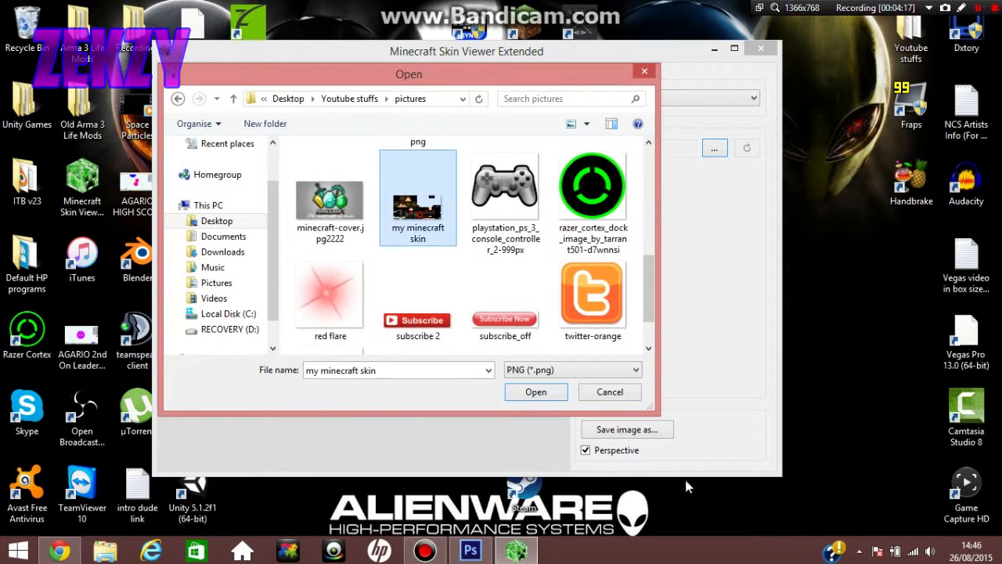
click(536, 392)
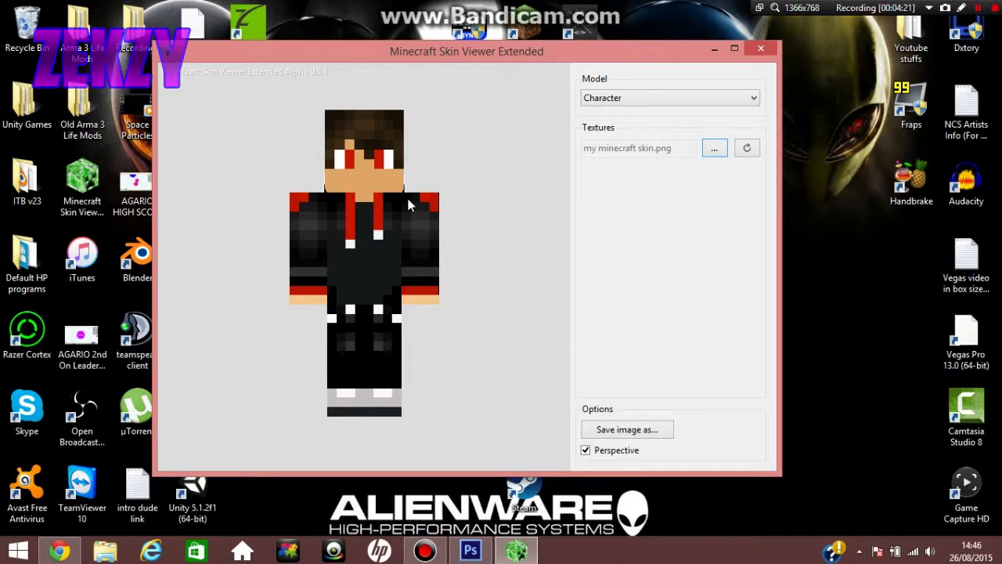
- Pose the character with its head turned, one arm raised outward, the other arm angled away from the body, and the legs spread
drag(401, 176, 394, 155)
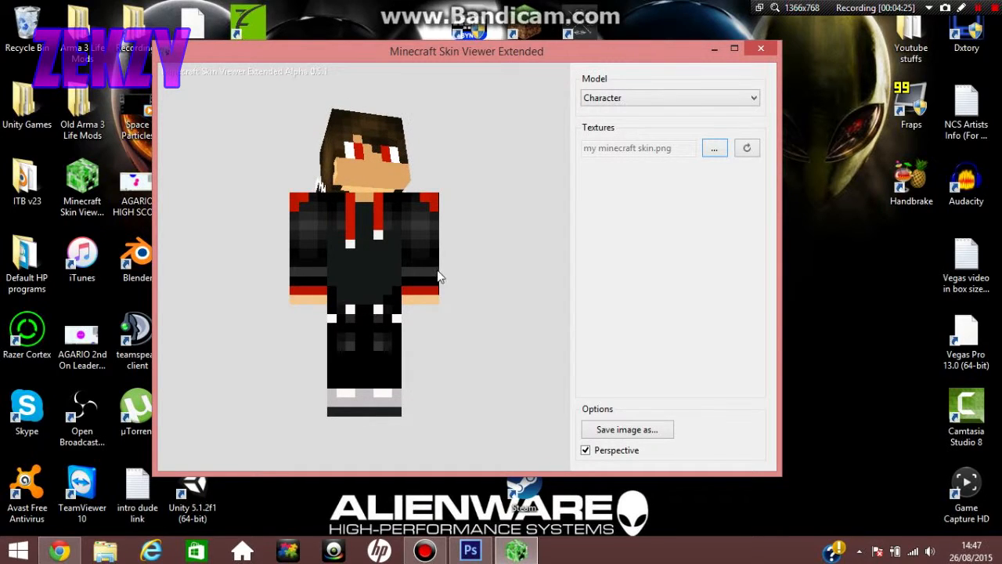
drag(438, 275, 492, 107)
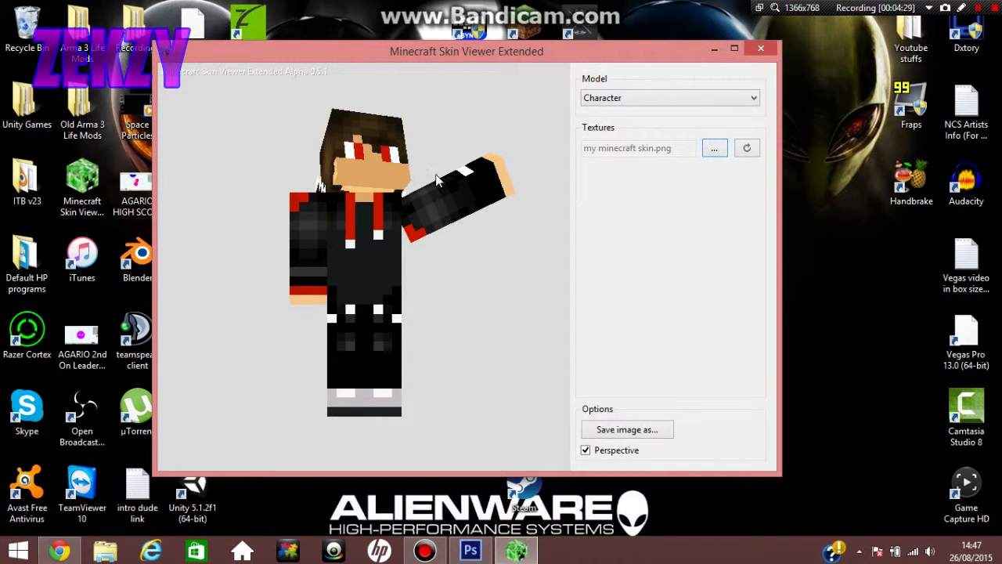
mouse_move(290, 262)
mouse_down()
mouse_move(285, 270)
mouse_move(274, 263)
mouse_up()
drag(392, 382, 352, 393)
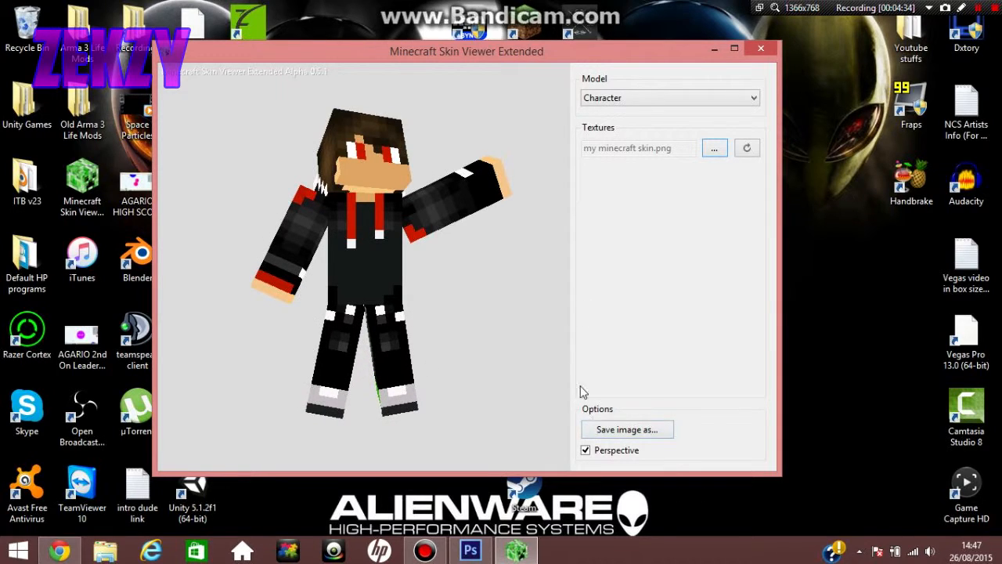
- Save the posed character image to the Desktop as a PNG named Player
click(604, 436)
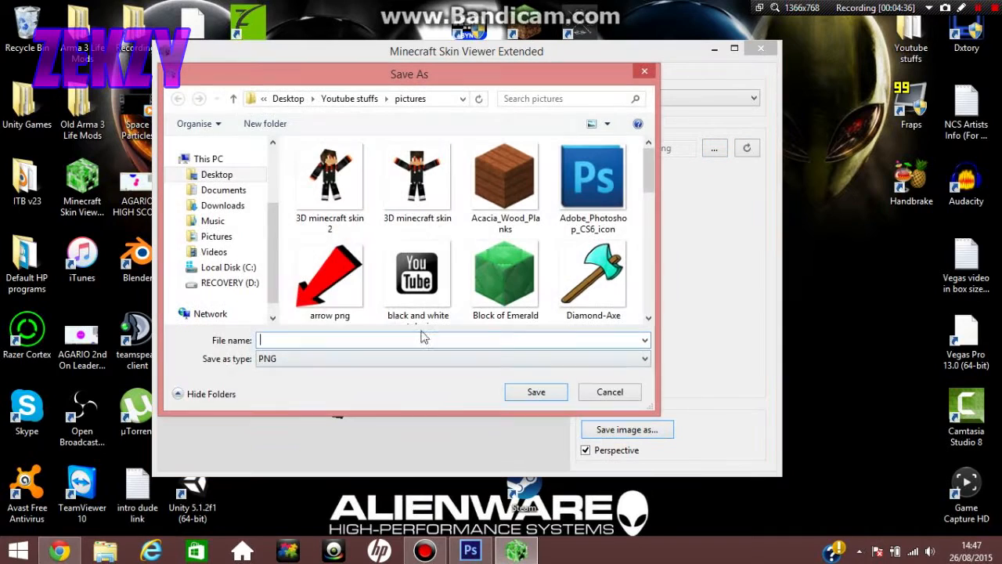
click(249, 176)
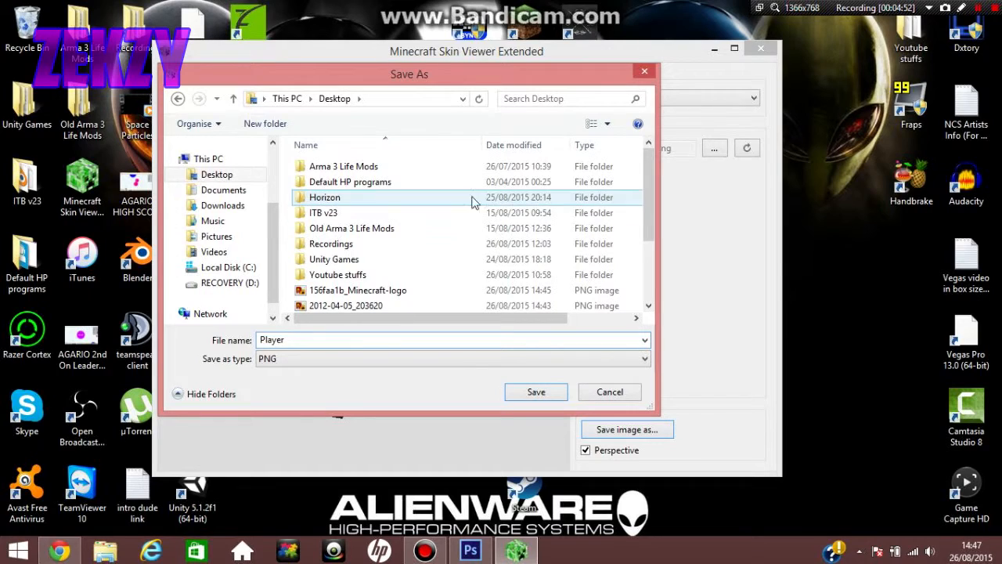
click(551, 398)
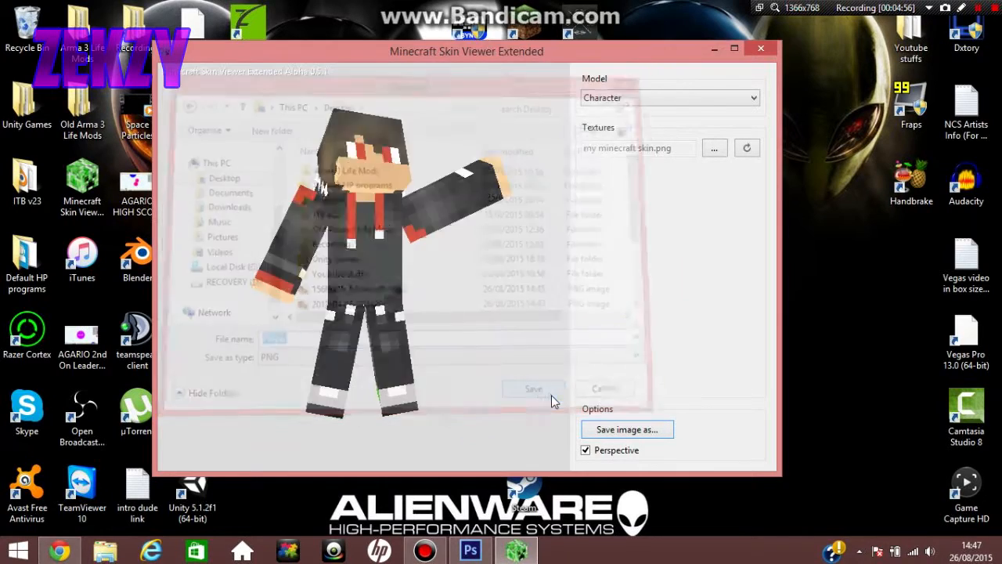
- Close Minecraft Skin Viewer Extended and switch back to Photoshop
drag(455, 60, 556, 67)
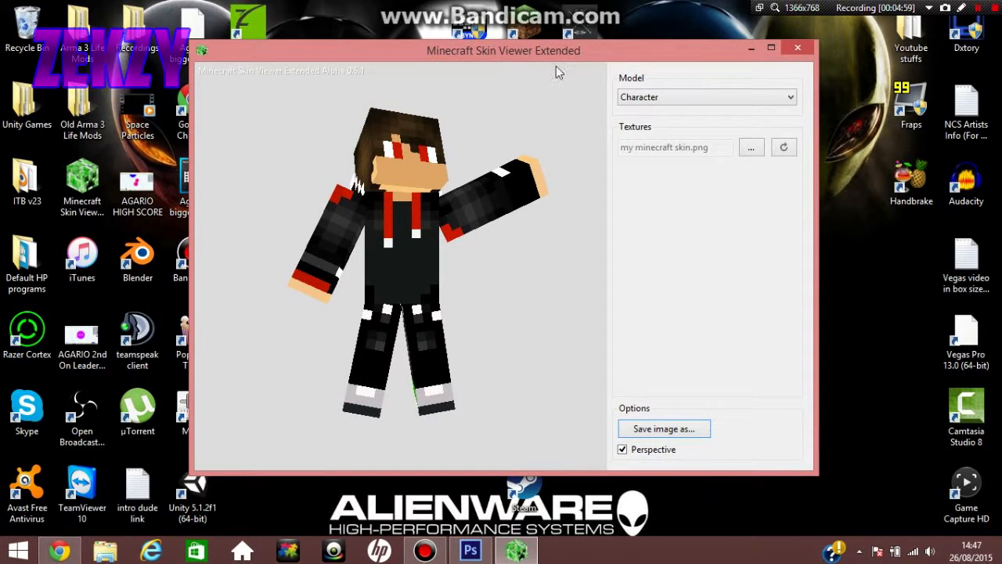
click(798, 47)
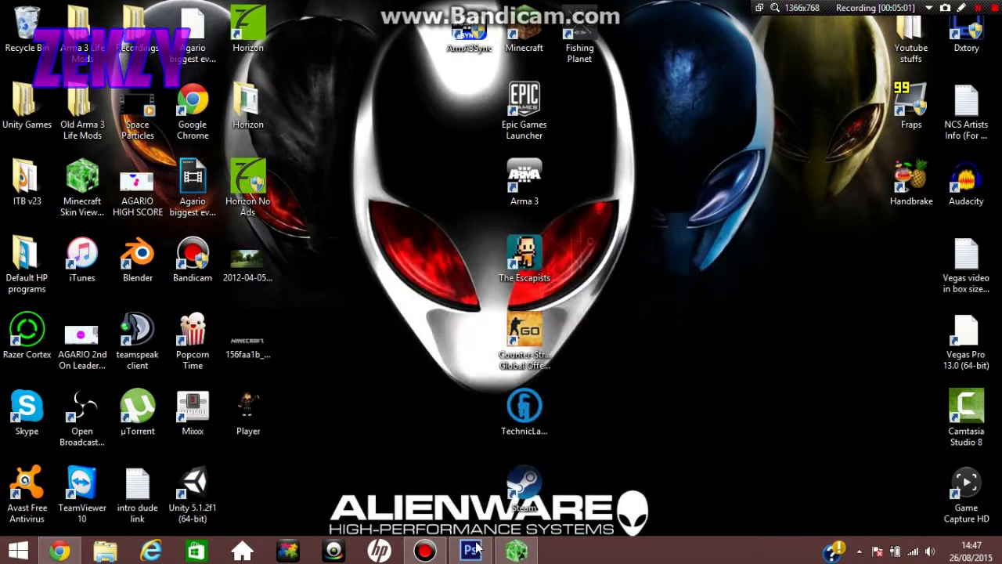
click(471, 551)
- Place the Player PNG from the Desktop into the Minecraft image as a new layer
click(68, 9)
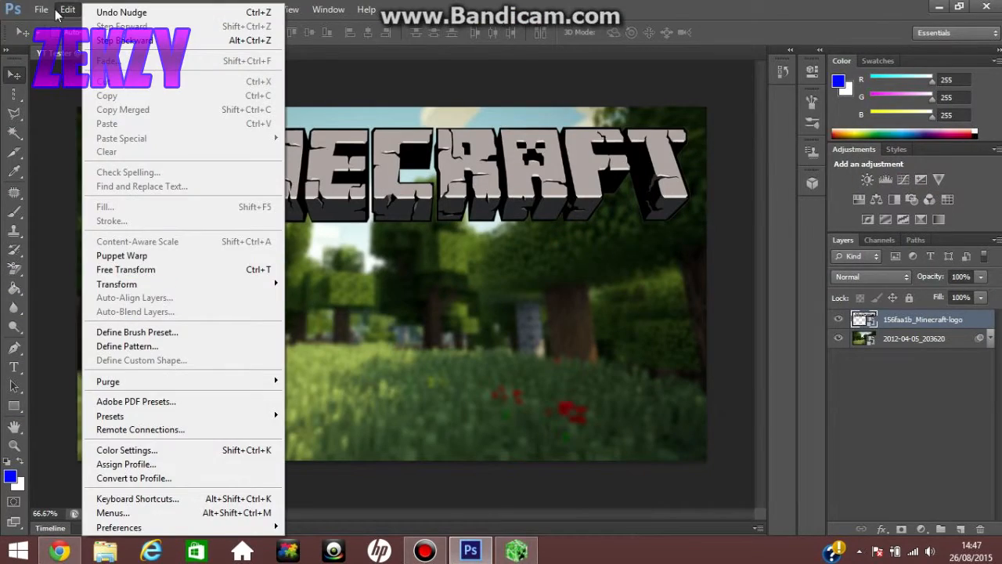
mouse_move(43, 9)
click(56, 248)
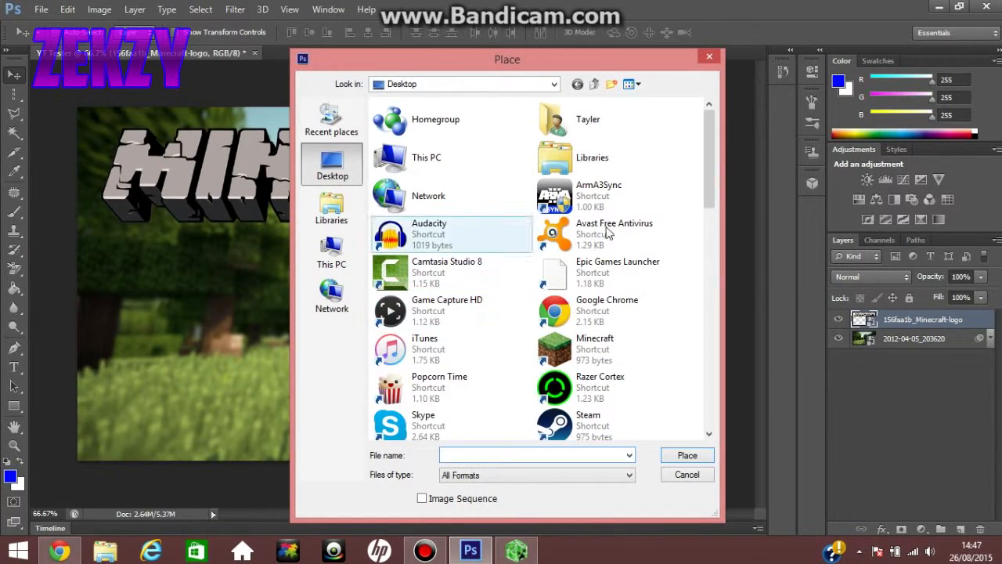
drag(708, 189, 702, 427)
click(575, 309)
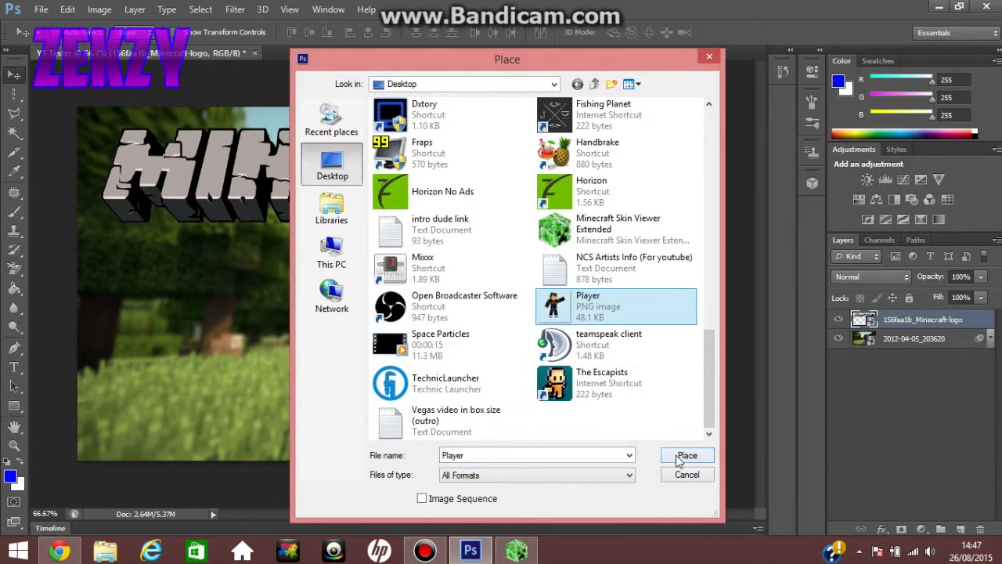
click(679, 455)
- Enlarge the placed character proportionally, position it centrally beneath the Minecraft logo, and commit the transform
drag(447, 313, 451, 380)
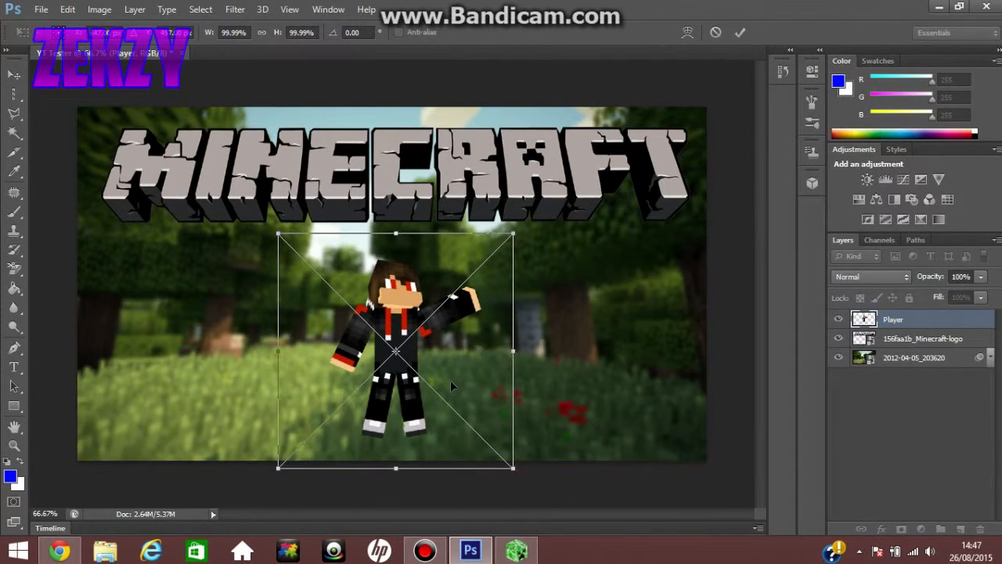
drag(514, 233, 578, 168)
drag(467, 301, 440, 322)
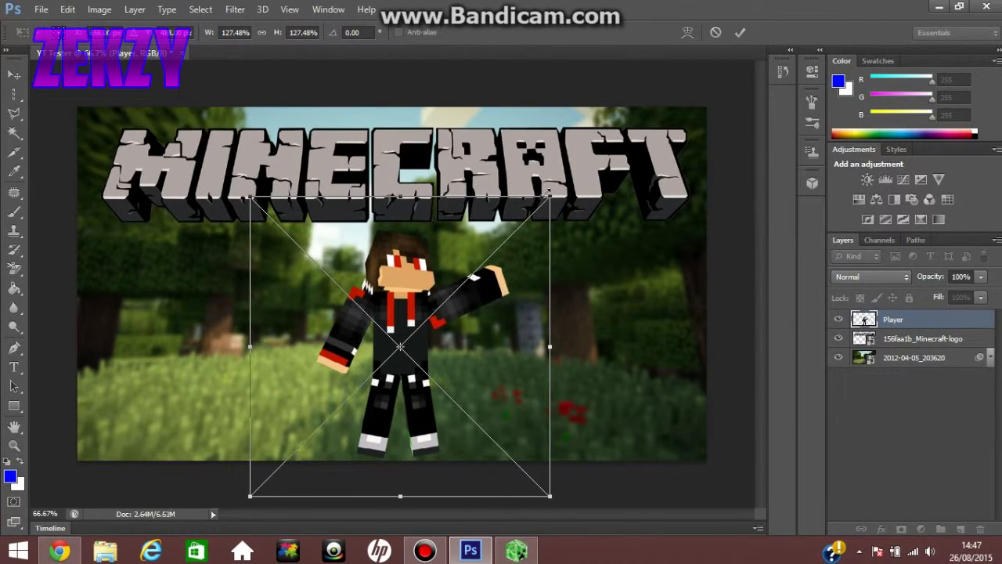
drag(550, 195, 563, 184)
drag(472, 345, 456, 345)
click(740, 32)
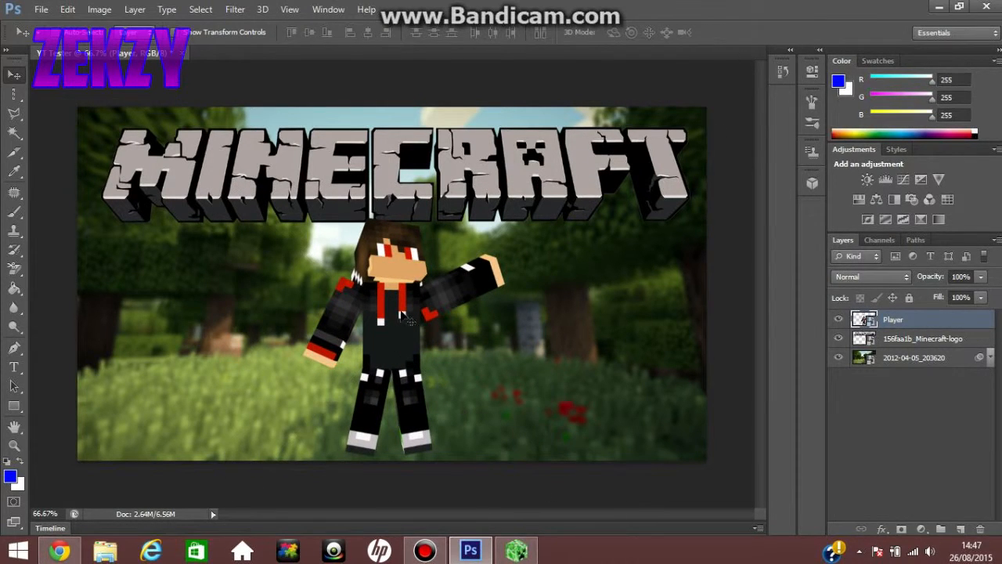
- Switch to Chrome and run a Google image search for "diamond sword png"
click(60, 551)
scroll(221, 72, up, 3)
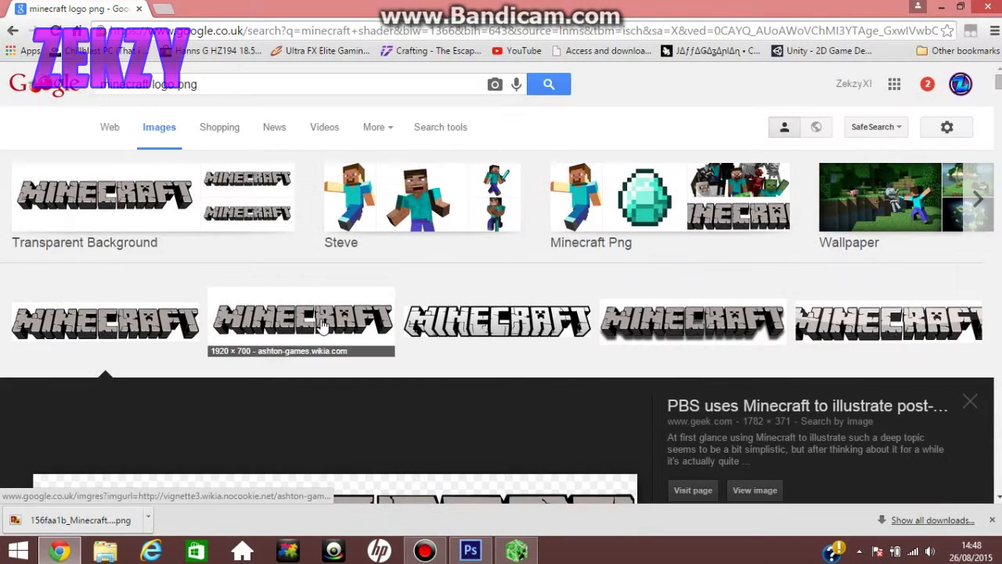
double_click(165, 84)
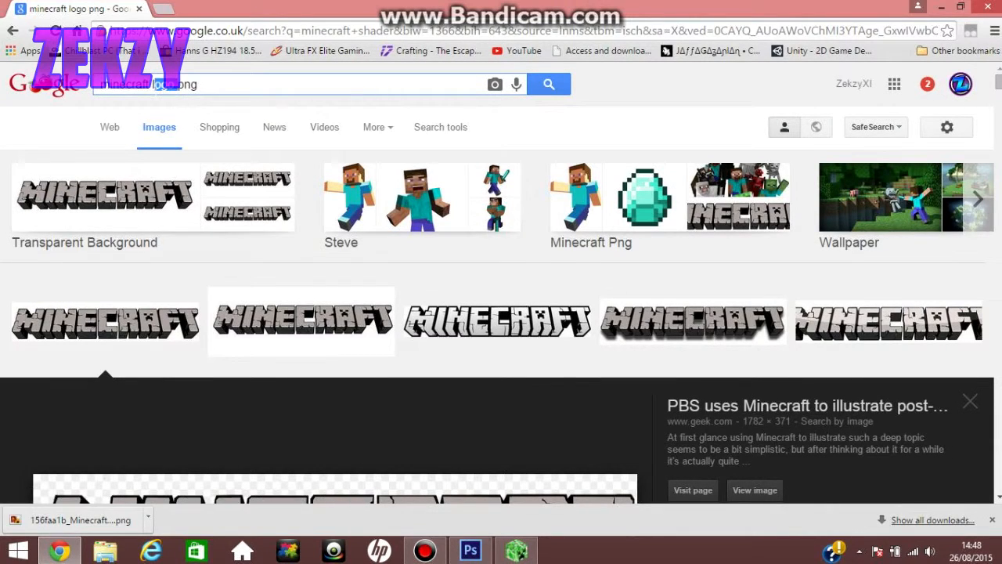
drag(165, 84, 80, 92)
text(diam)
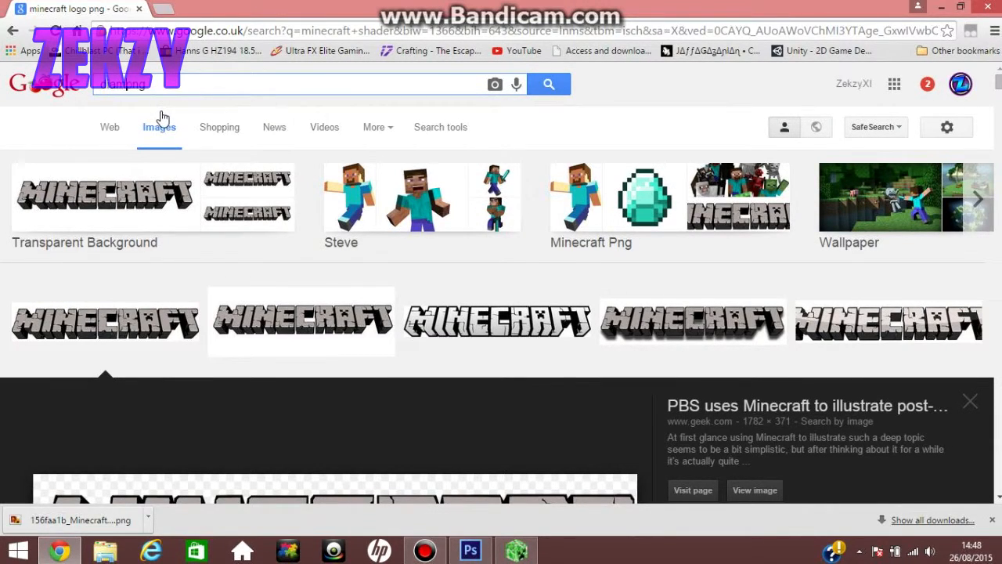
key(Down)
key(Down)
key(Down)
key(Down)
key(Down)
key(Down)
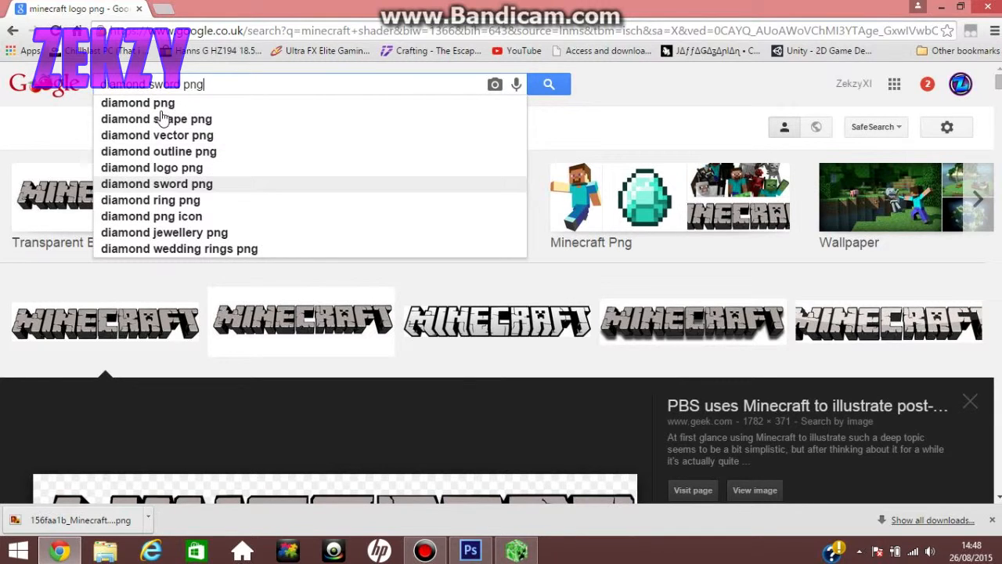
key(Return)
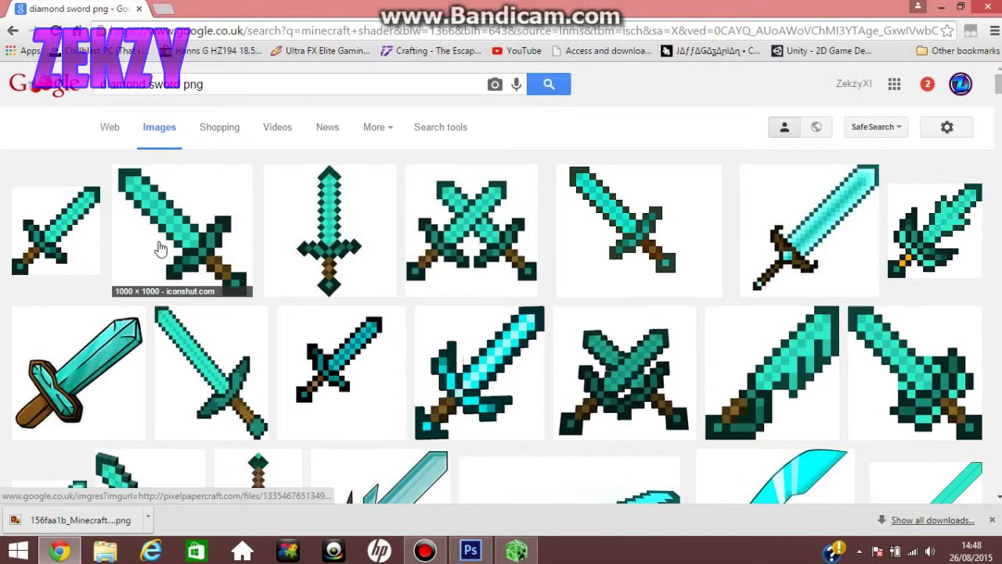
- Save the bright cyan diamond sword image with the transparent background to the Desktop as the PNG VeZuBRS
click(219, 232)
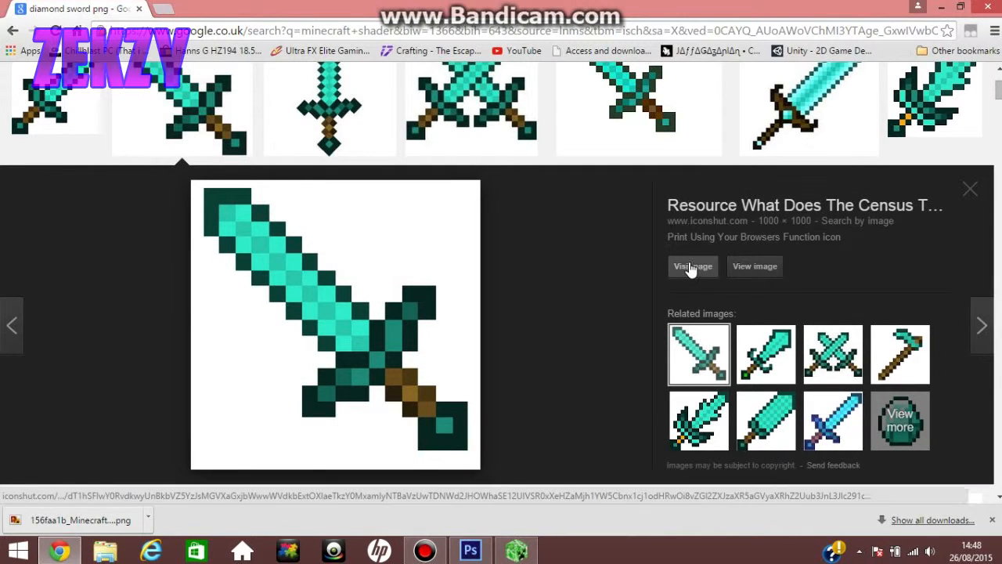
scroll(690, 268, up, 2)
scroll(691, 267, down, 5)
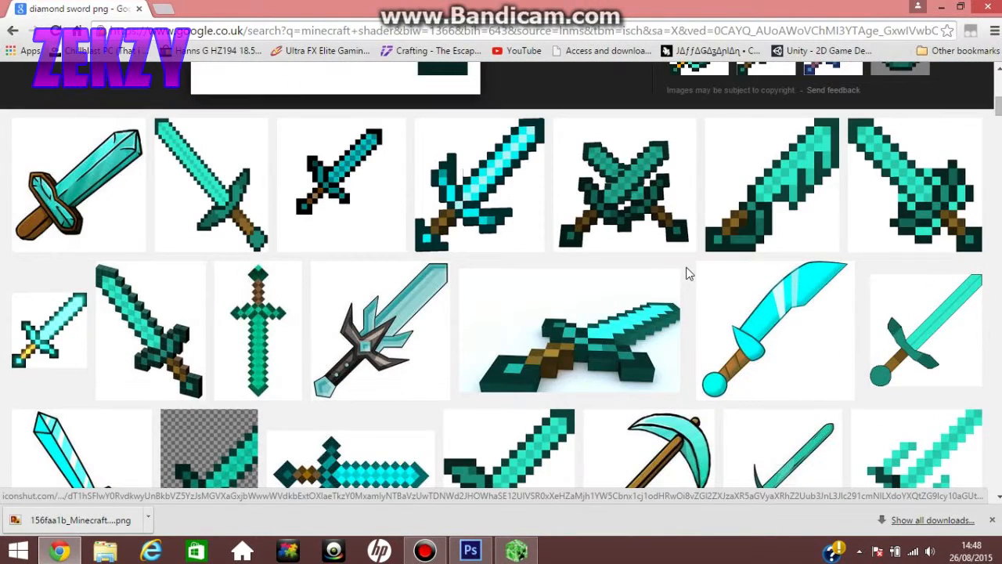
click(462, 224)
right_click(382, 340)
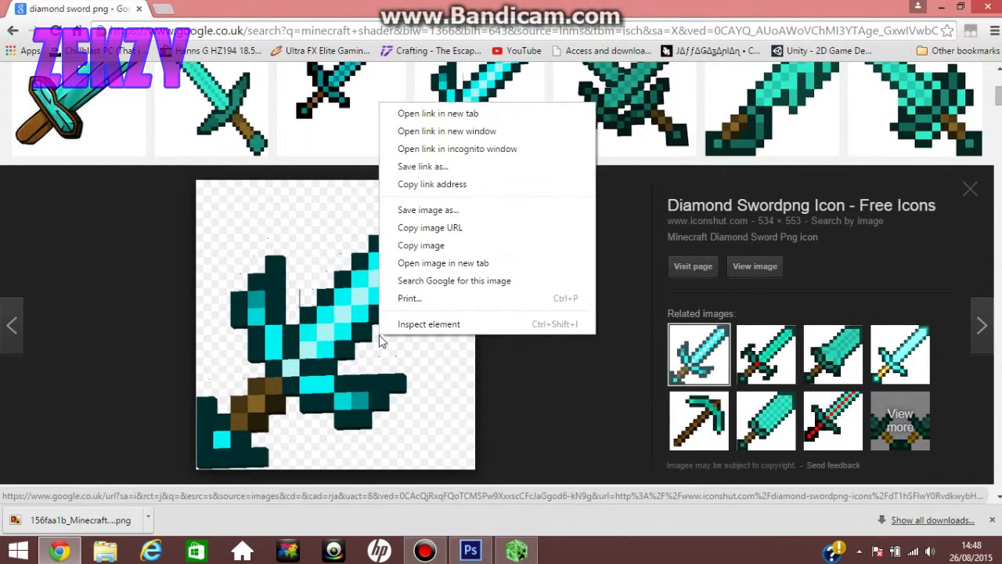
click(415, 210)
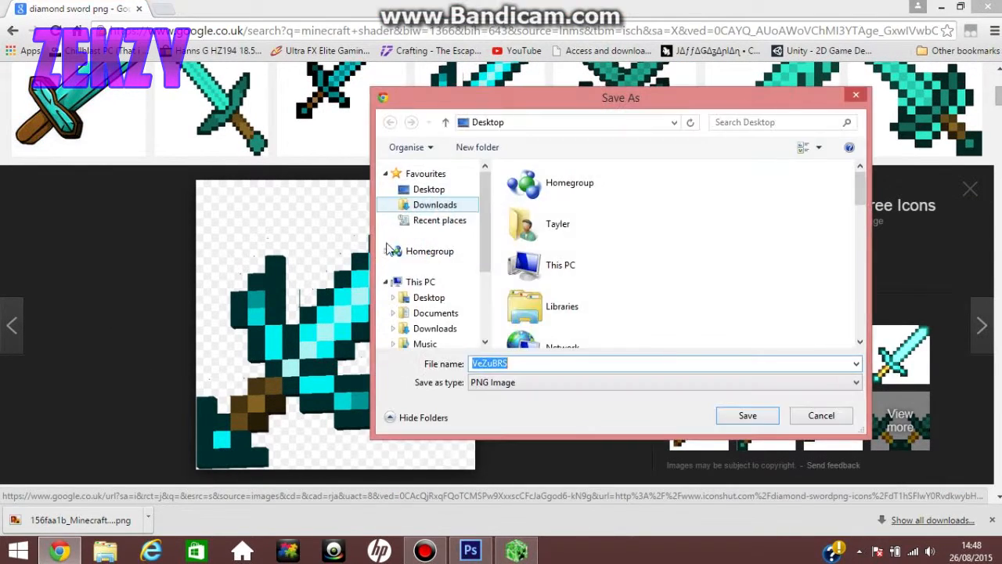
click(443, 298)
click(748, 416)
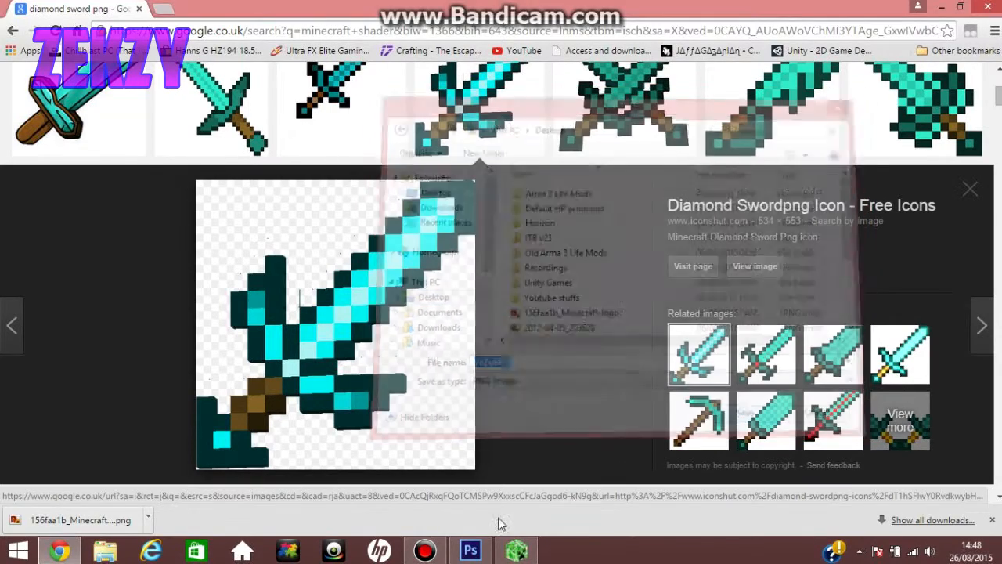
- Switch to Photoshop and place the VeZuBRS sword PNG from the Desktop into the image
click(470, 550)
click(41, 10)
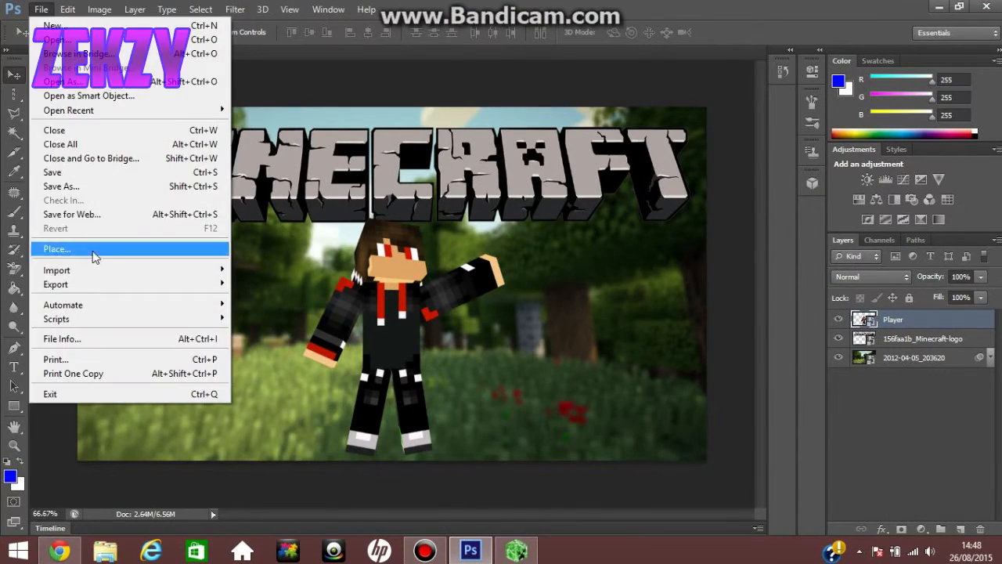
click(94, 249)
drag(708, 168, 719, 392)
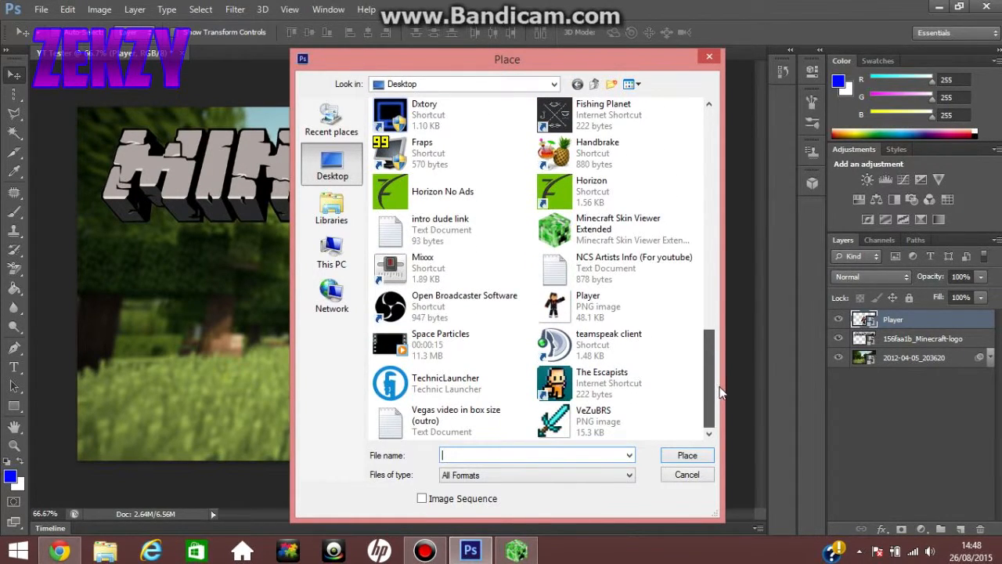
click(681, 423)
click(676, 455)
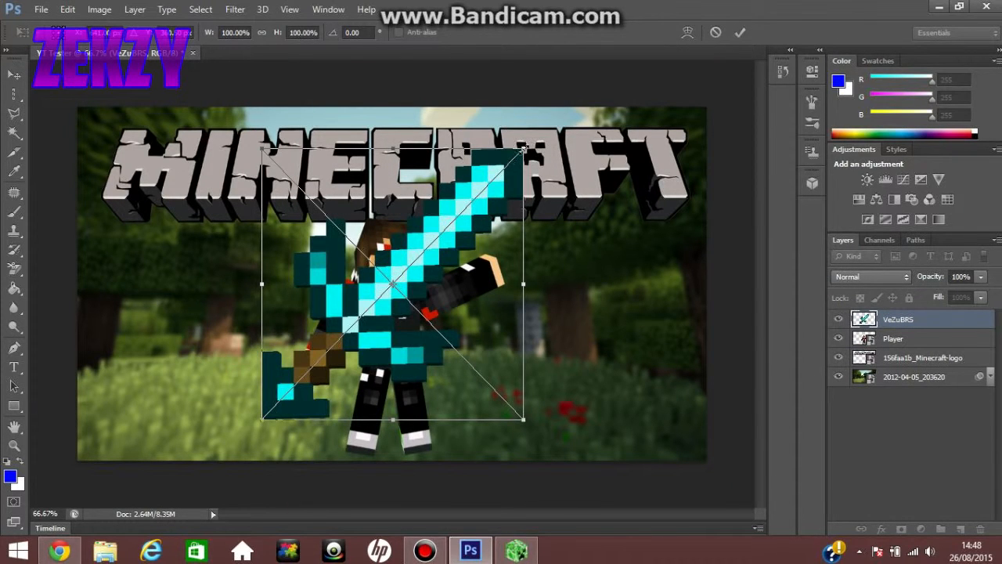
- Scale the sword to about 38%, rotate it about -46° to point upright, set it in the character's raised hand, and commit
drag(523, 147, 389, 313)
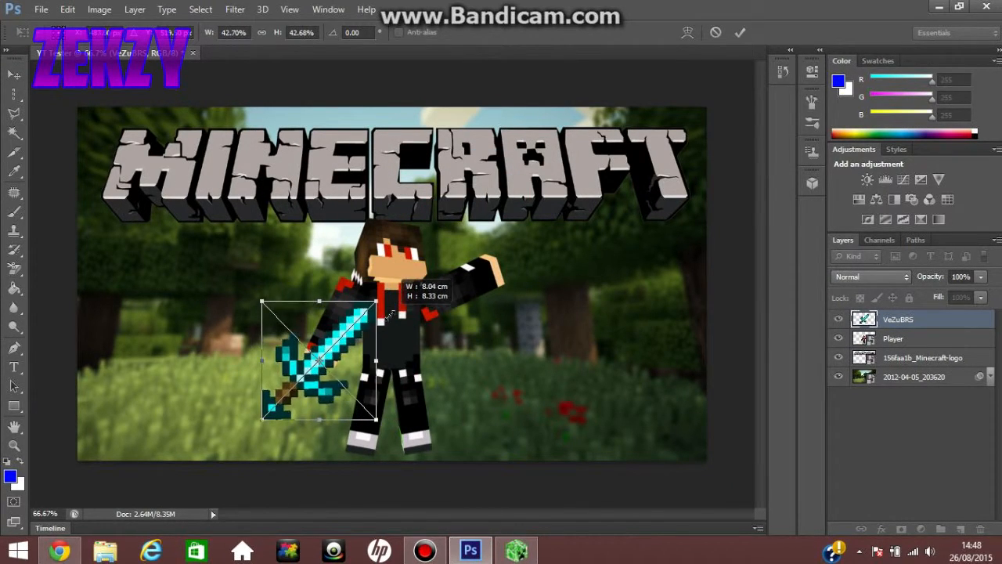
drag(336, 396, 521, 261)
drag(548, 383, 634, 291)
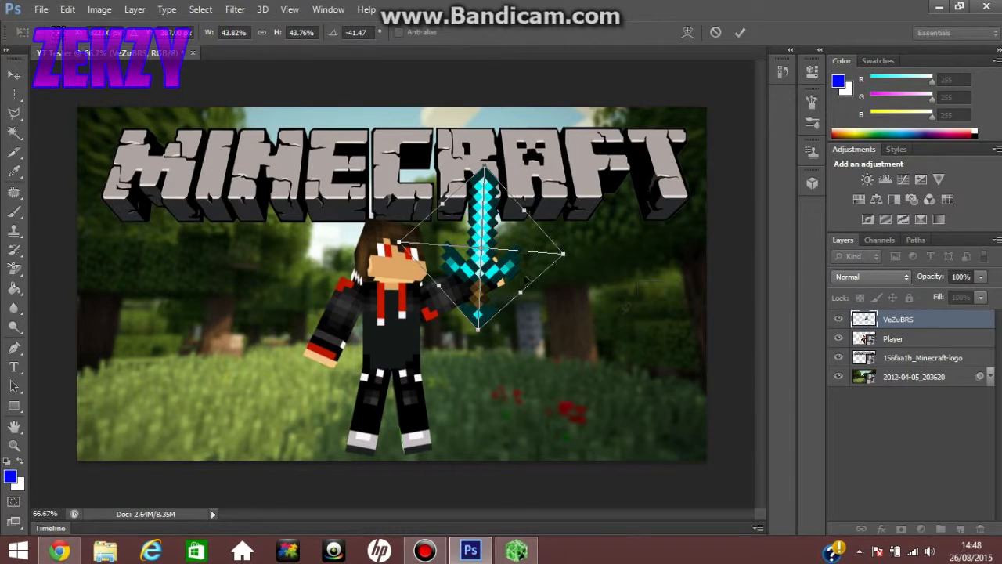
drag(526, 279, 532, 255)
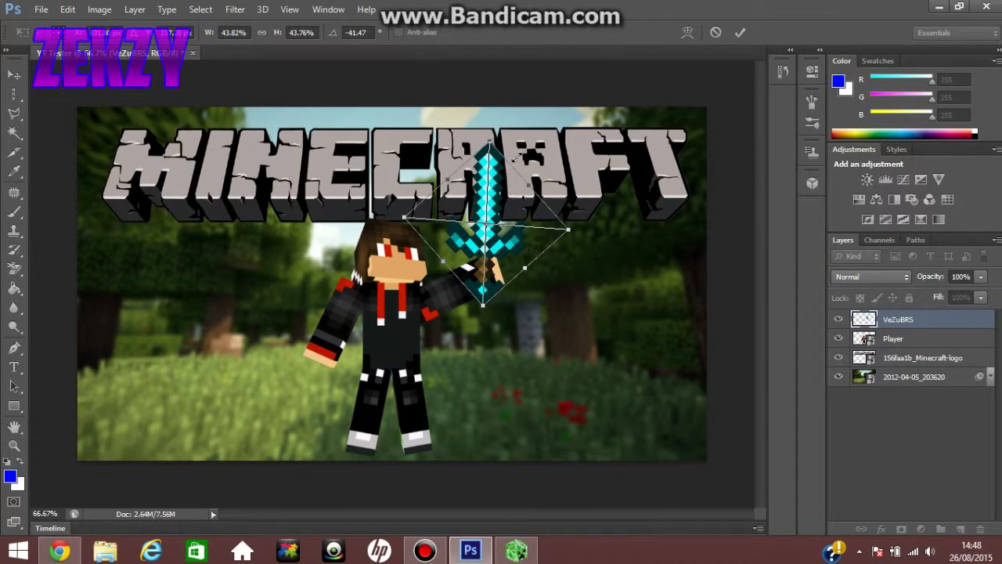
drag(492, 141, 488, 166)
drag(549, 305, 546, 302)
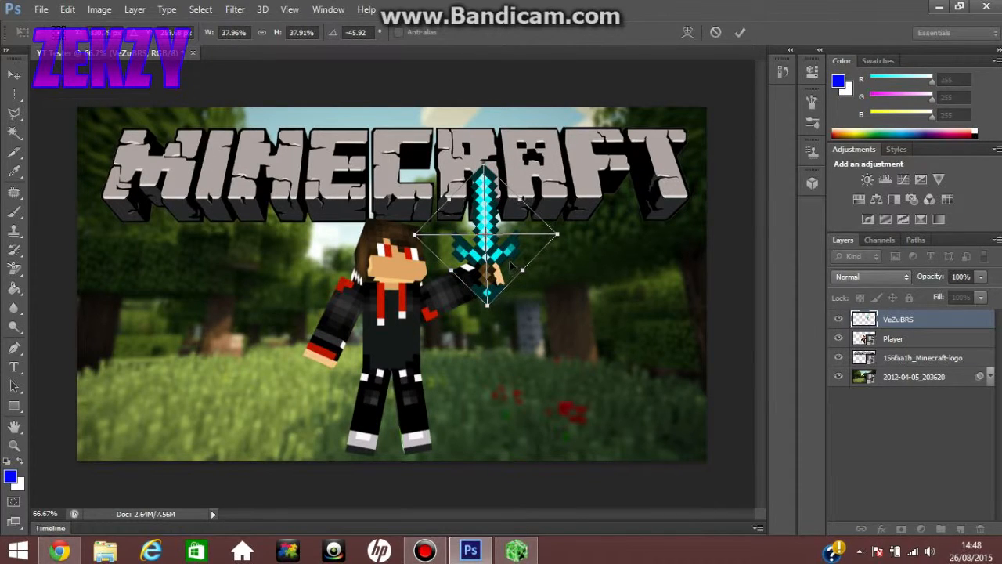
drag(511, 265, 511, 259)
click(740, 32)
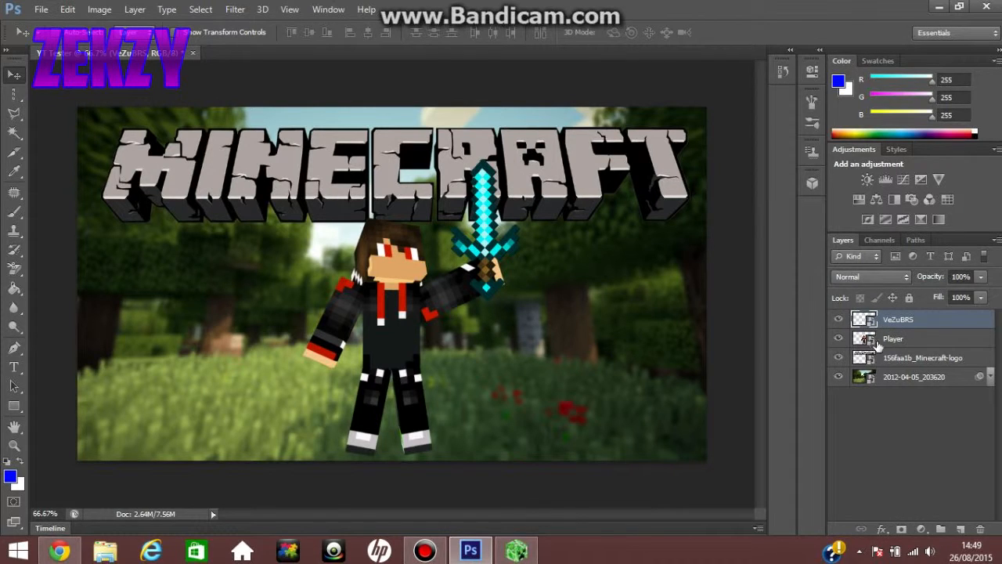
- Move the Player layer above the VeZuBRS layer so the hand covers the sword's handle, and select the sword layer
drag(881, 344, 875, 315)
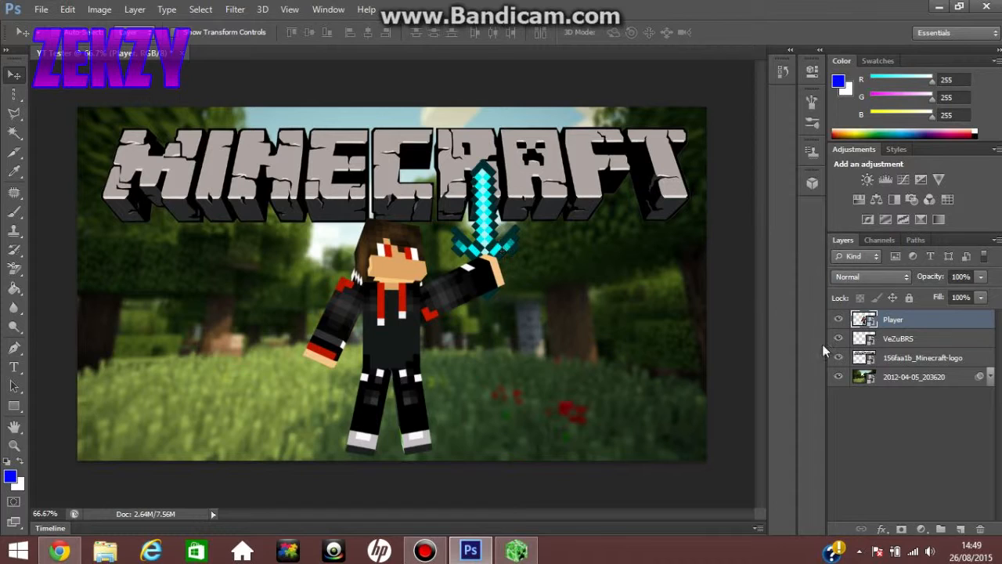
click(892, 341)
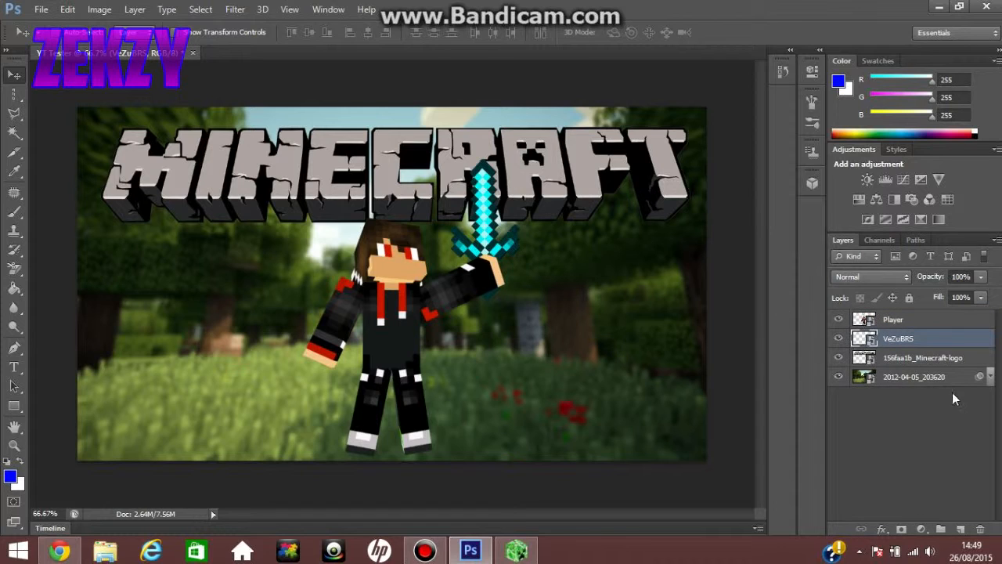
mouse_move(491, 231)
mouse_down()
mouse_move(496, 225)
mouse_move(497, 238)
mouse_up()
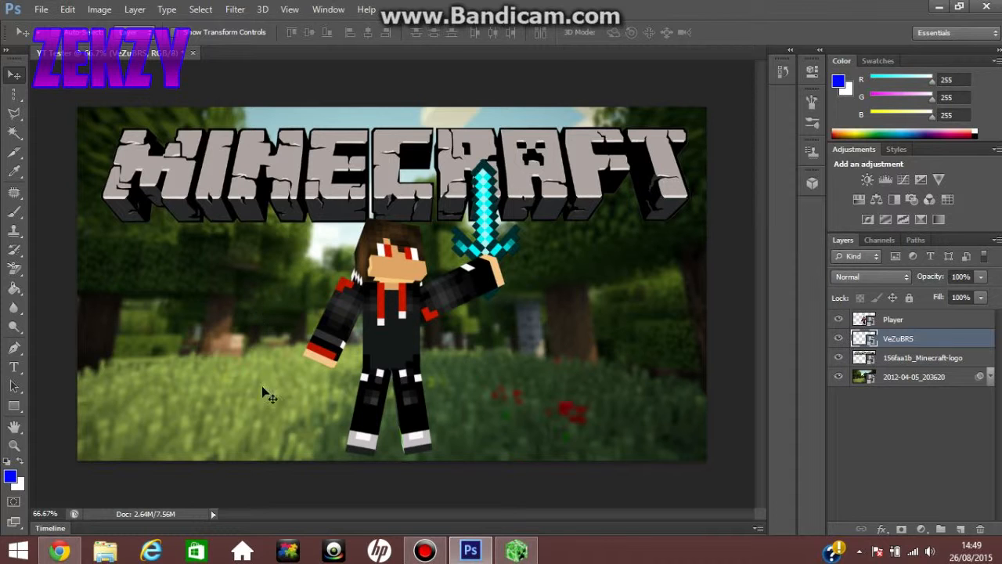
- Switch to Chrome and run an image search for "emerald block png"
click(60, 552)
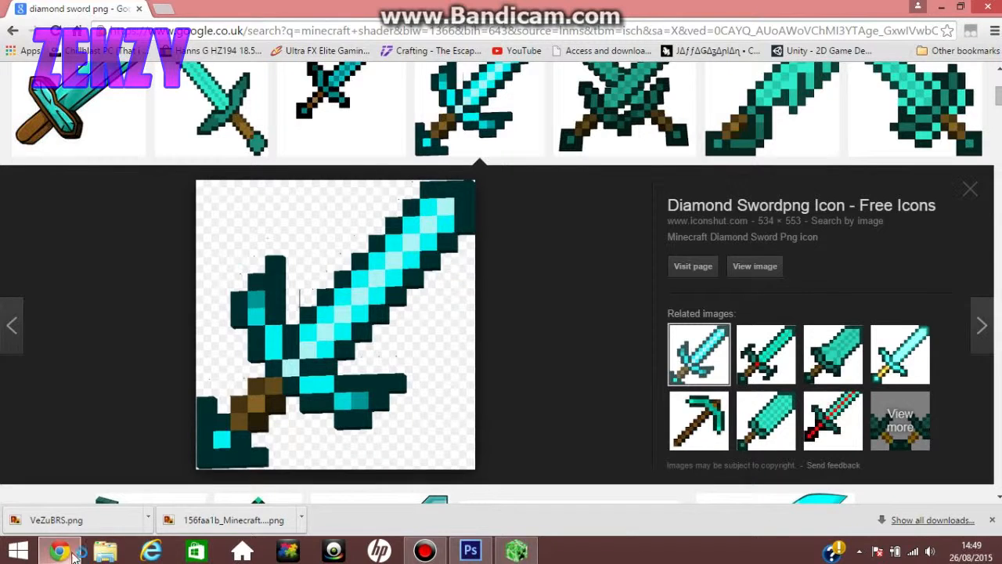
scroll(302, 291, up, 4)
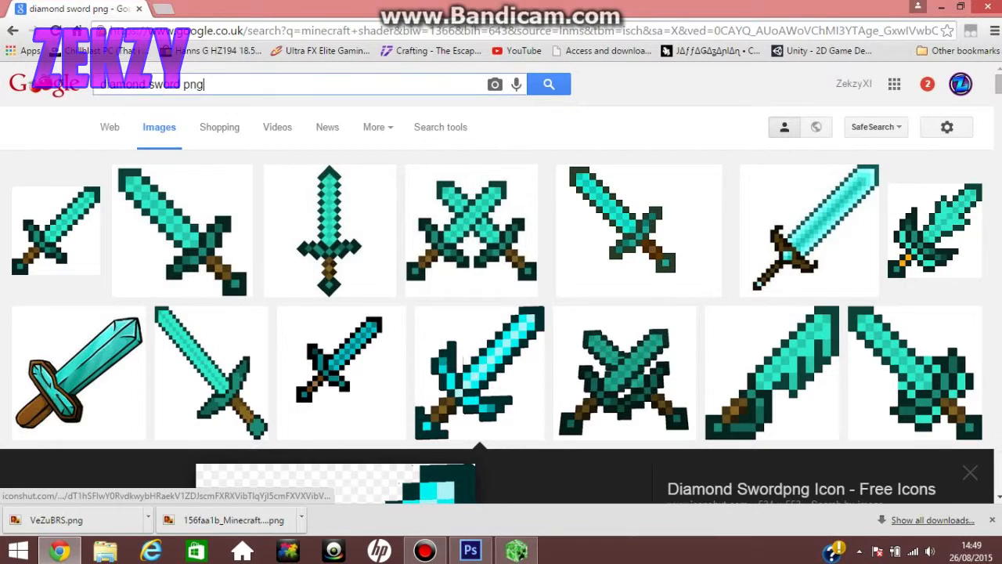
drag(203, 83, 100, 83)
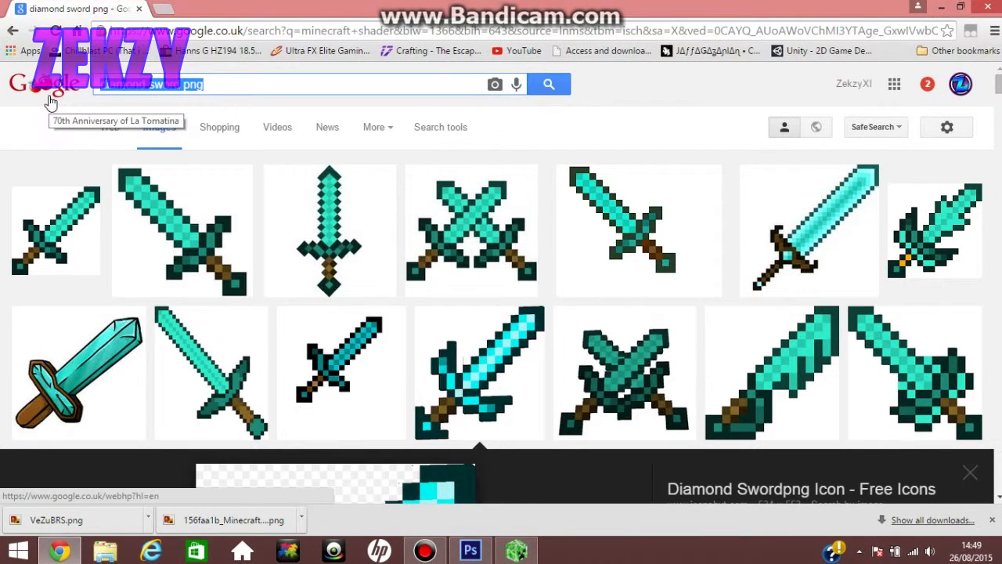
text(emerald)
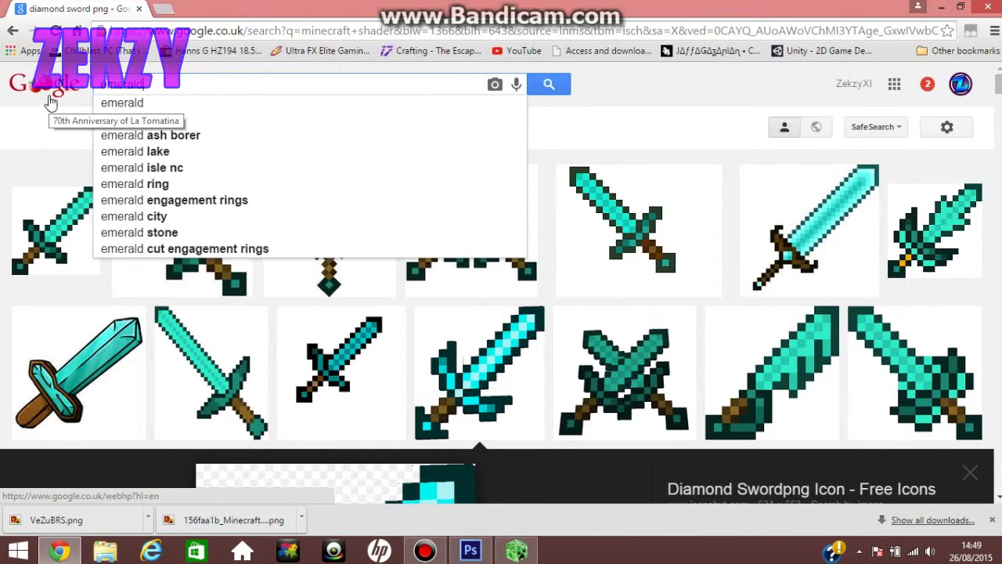
text( blcok)
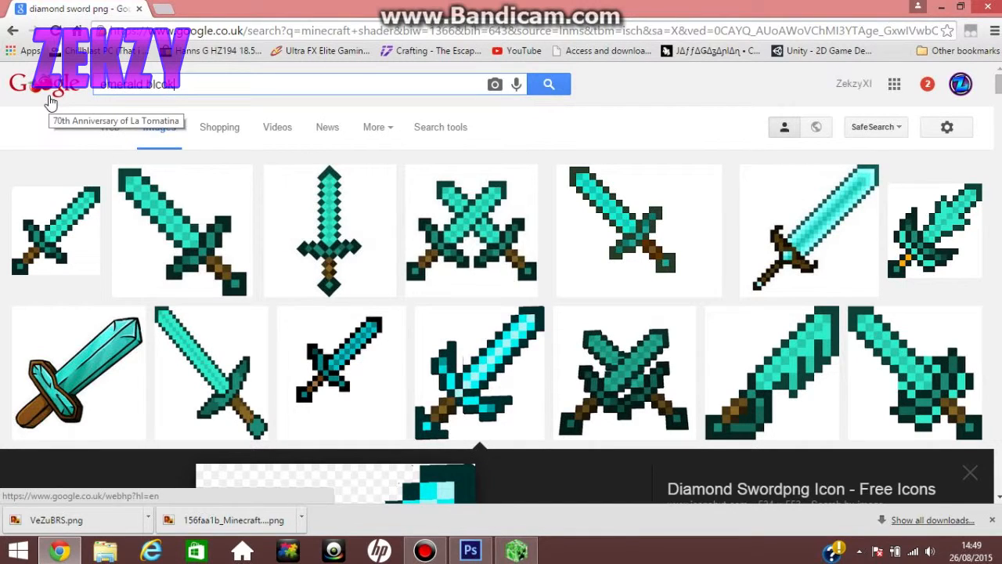
key(BackSpace)
key(BackSpace)
text(o)
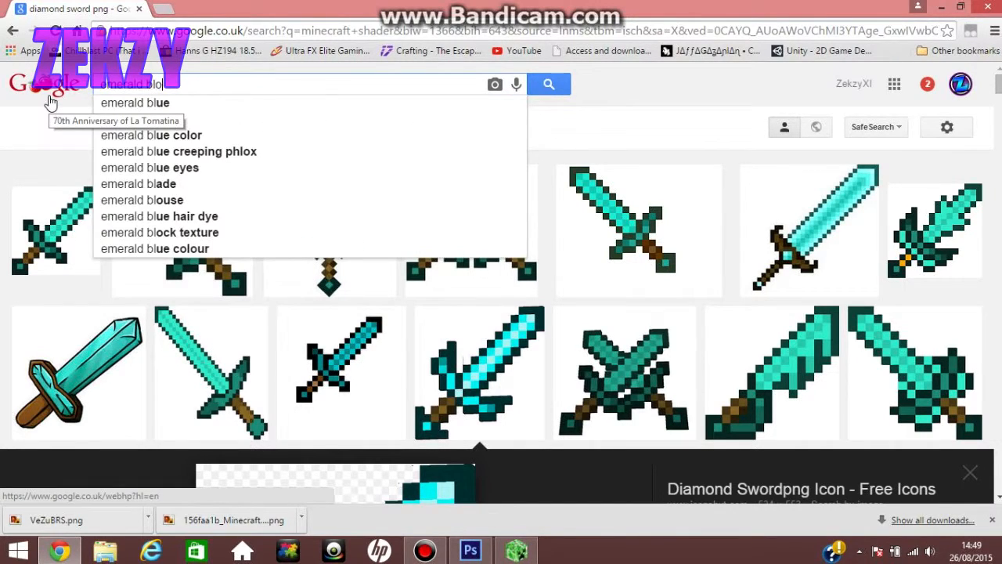
text(xk)
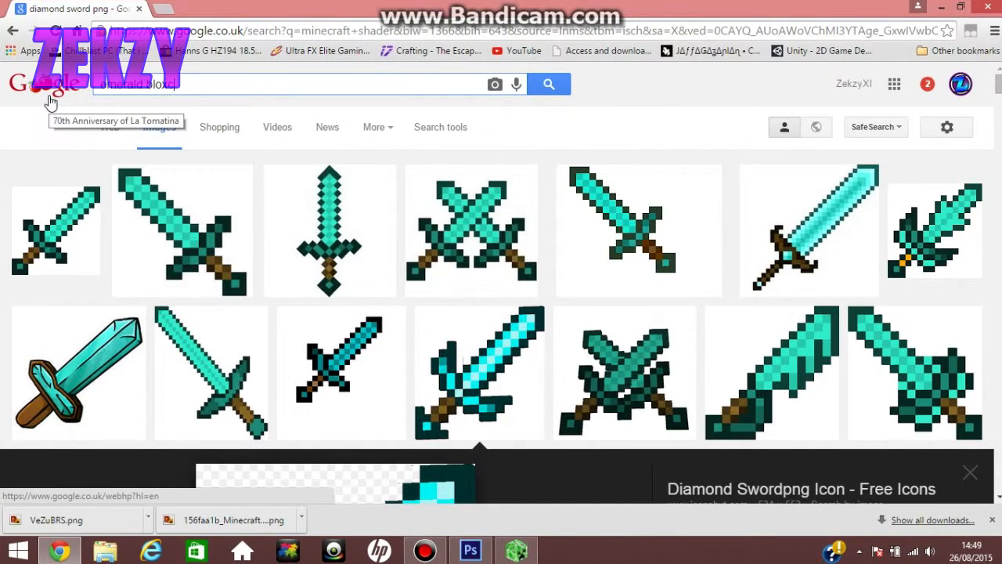
key(BackSpace)
key(BackSpace)
text(ck png)
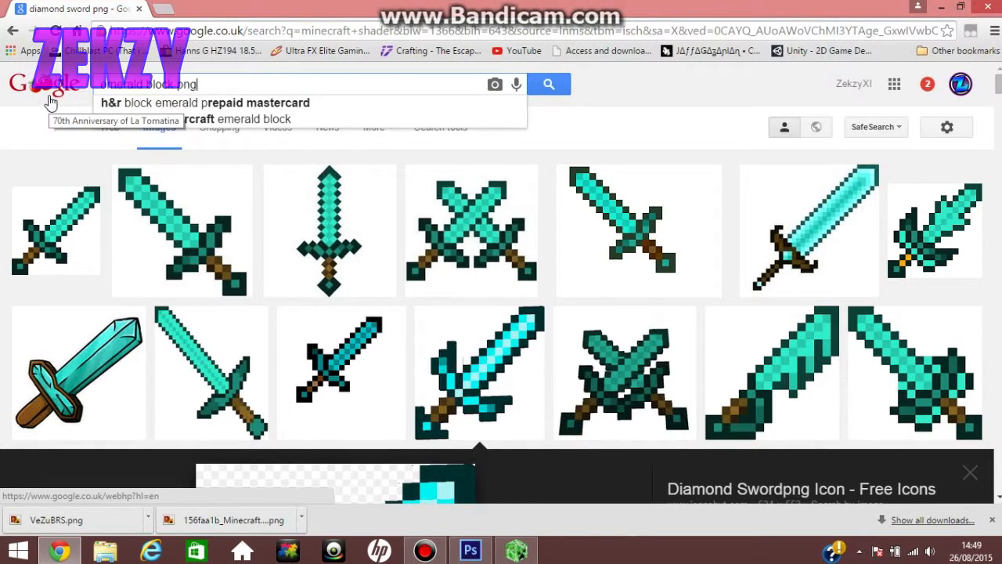
key(Return)
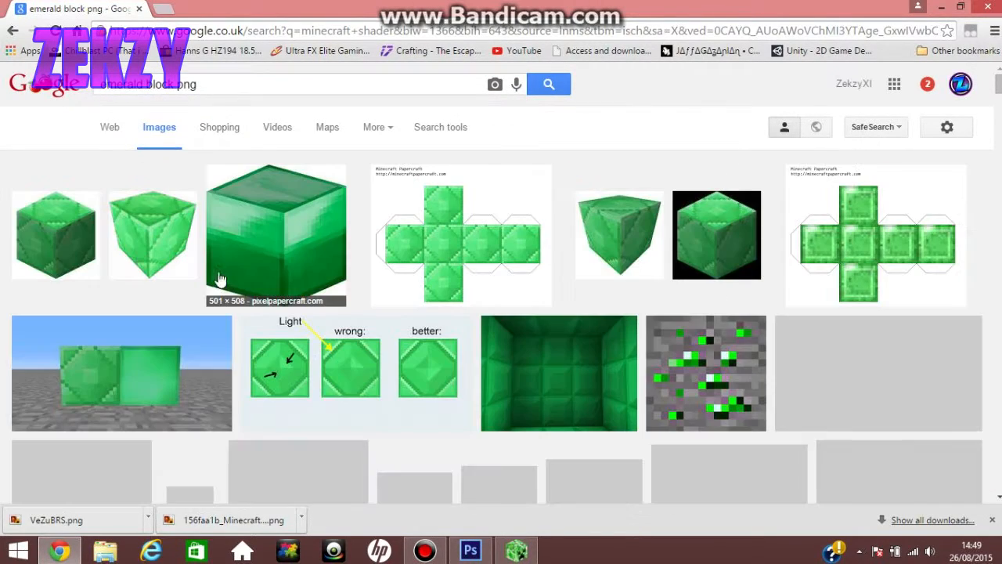
- Open the first emerald block image result and save it to the Desktop as the PNG Block_of_Emerald
click(55, 227)
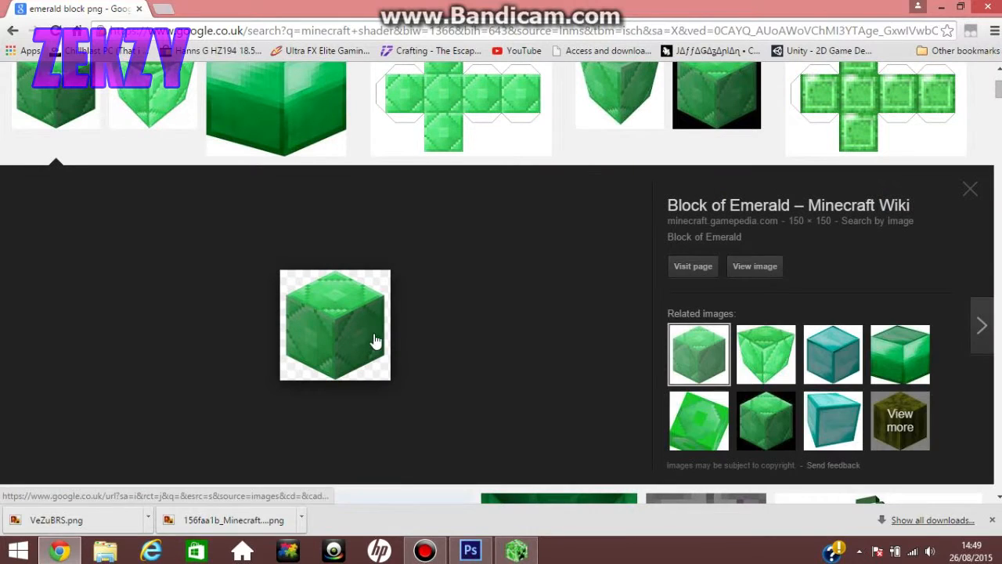
right_click(373, 337)
click(425, 208)
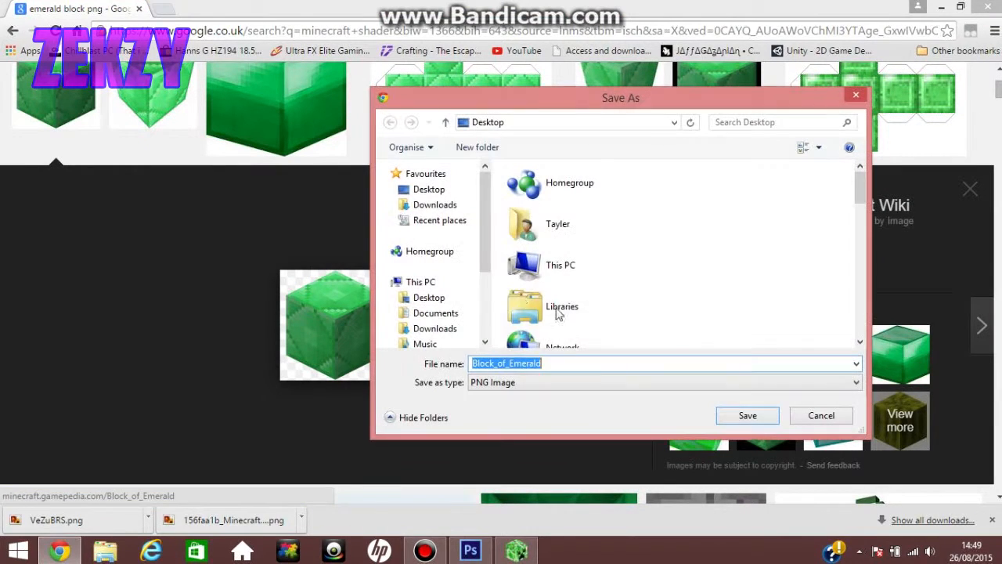
click(428, 297)
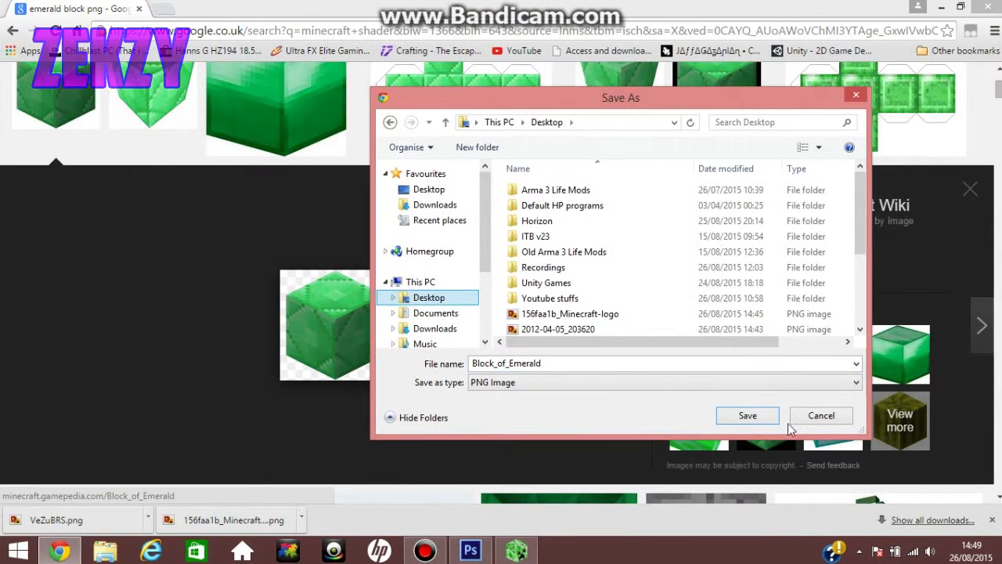
click(769, 417)
- Switch to Photoshop and place the Block_of_Emerald PNG from the Desktop into the image
click(470, 540)
click(41, 9)
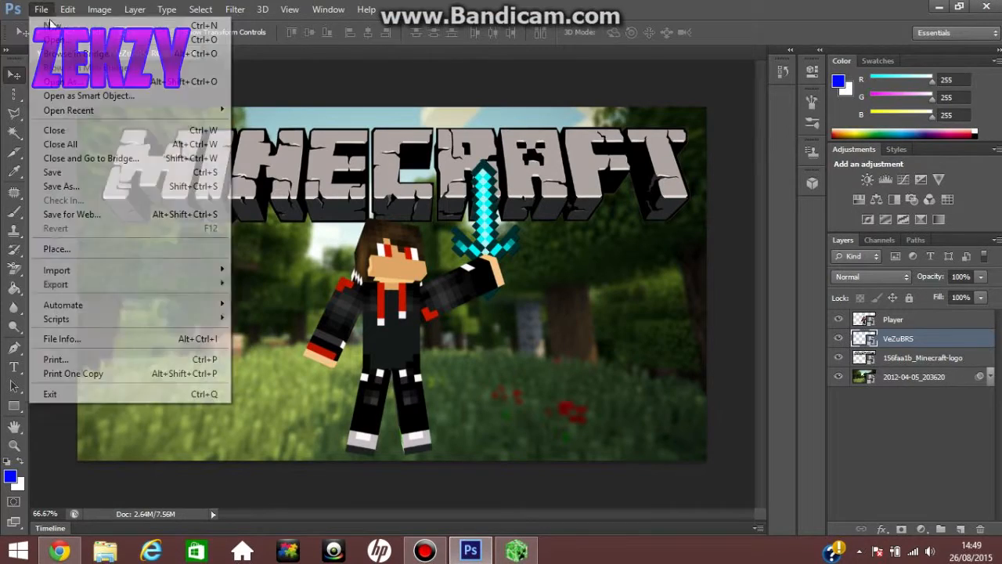
click(59, 248)
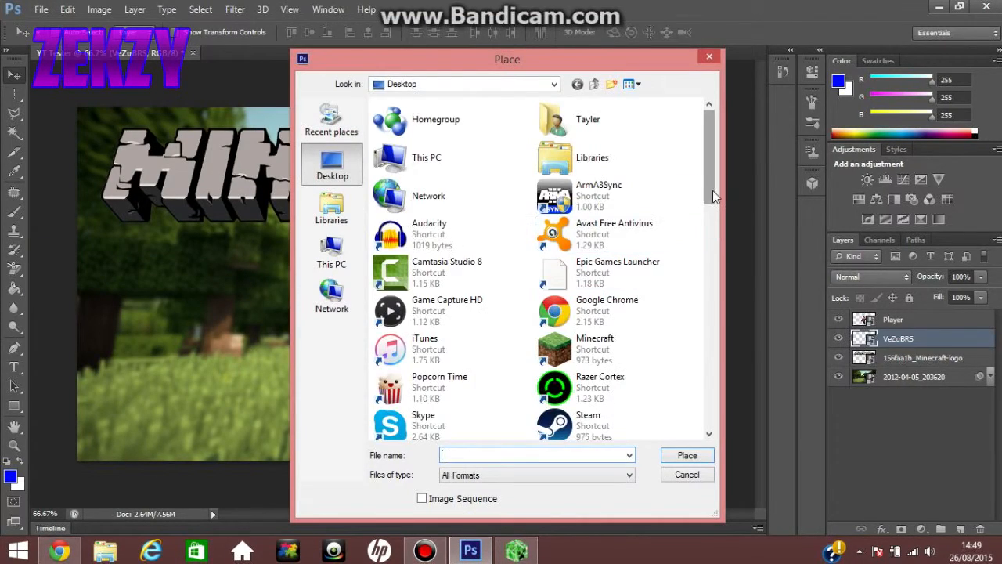
drag(710, 196, 702, 437)
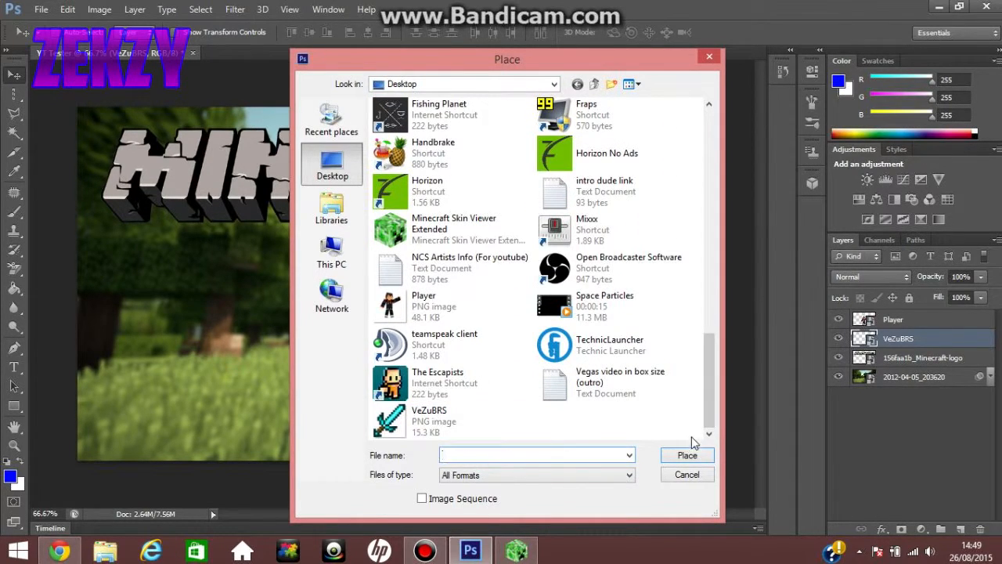
drag(715, 380, 715, 321)
click(613, 289)
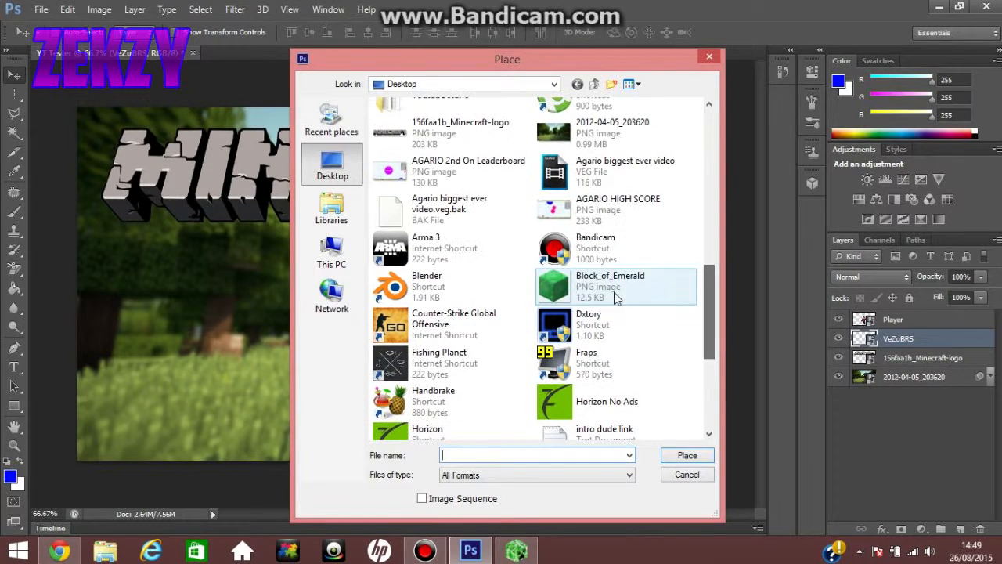
click(689, 455)
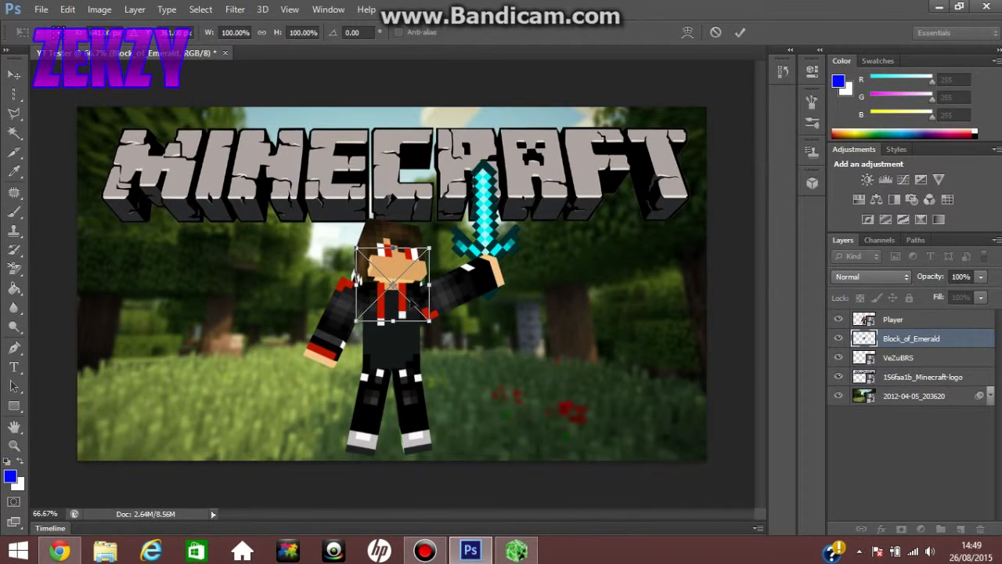
- Move the emerald block onto the grass left of the character, scale it to about 147%, and commit
drag(417, 304, 194, 404)
drag(204, 337, 188, 356)
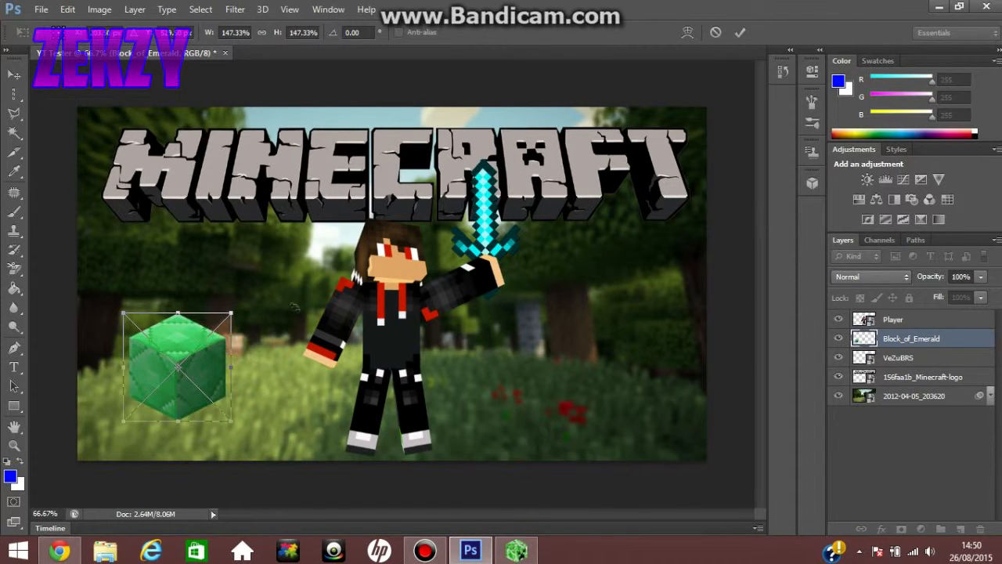
click(740, 32)
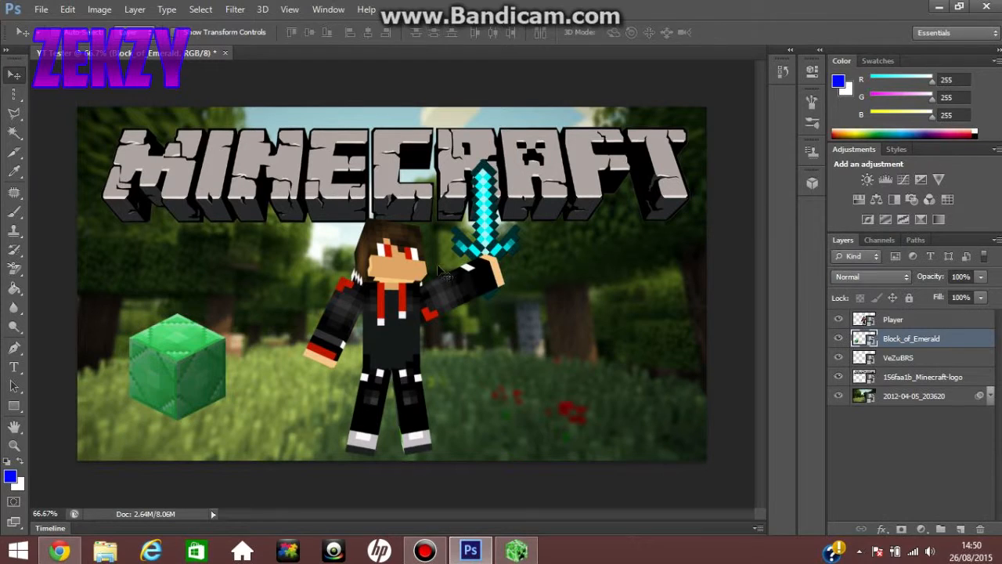
- Open the Block_of_Emerald layer's blending options and enable Outer Glow, switching it off and on to compare
right_click(914, 341)
click(658, 75)
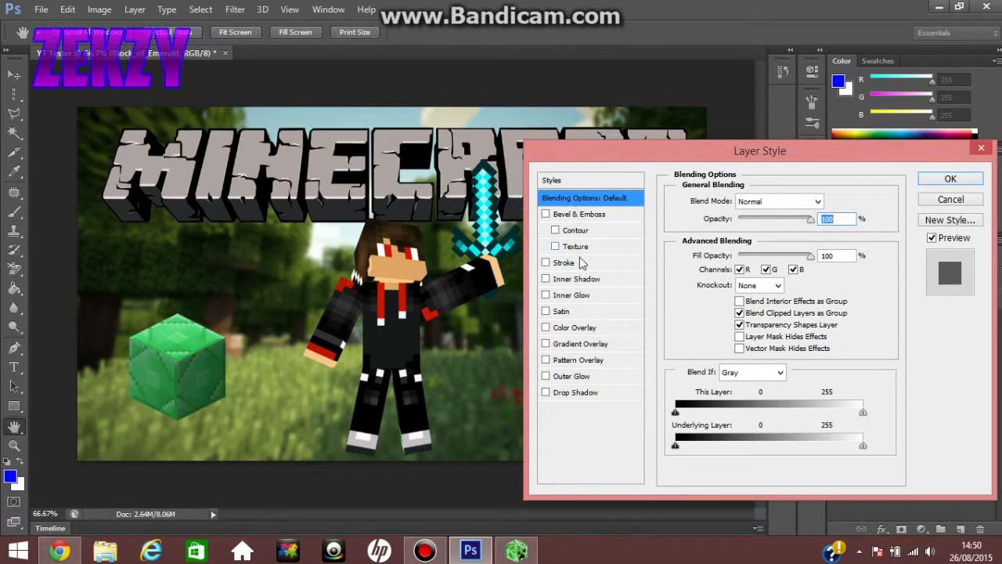
click(577, 377)
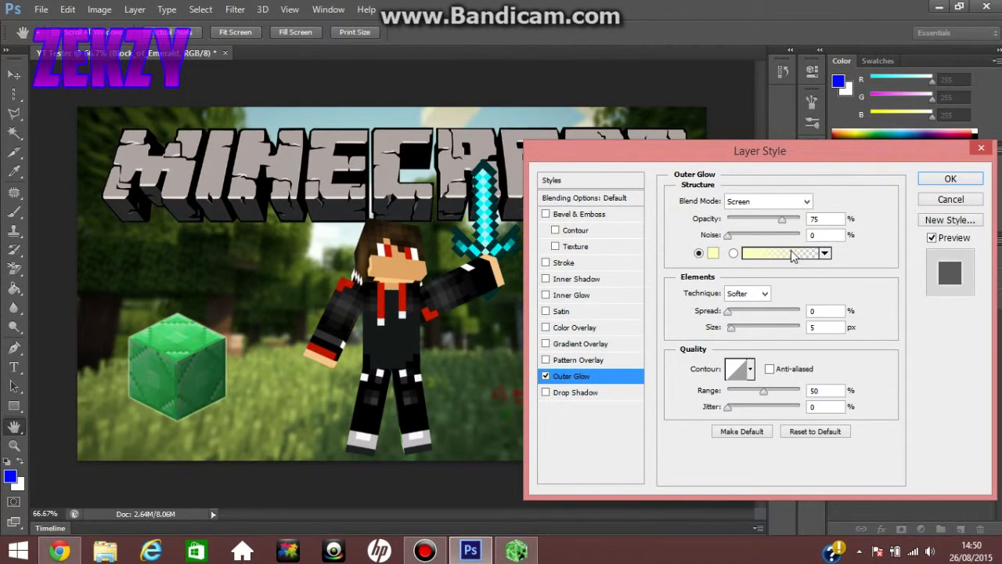
click(546, 377)
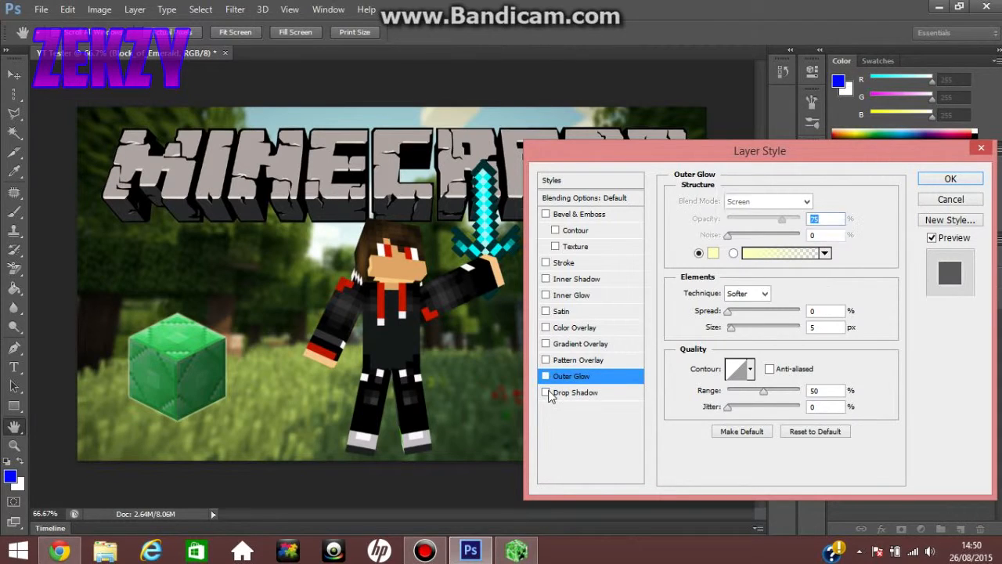
click(558, 379)
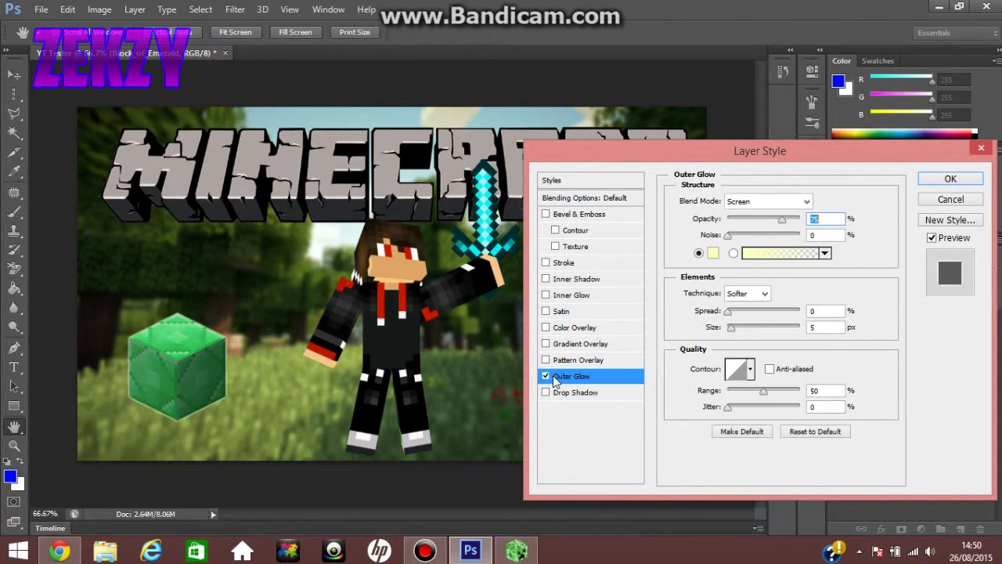
click(559, 379)
click(558, 379)
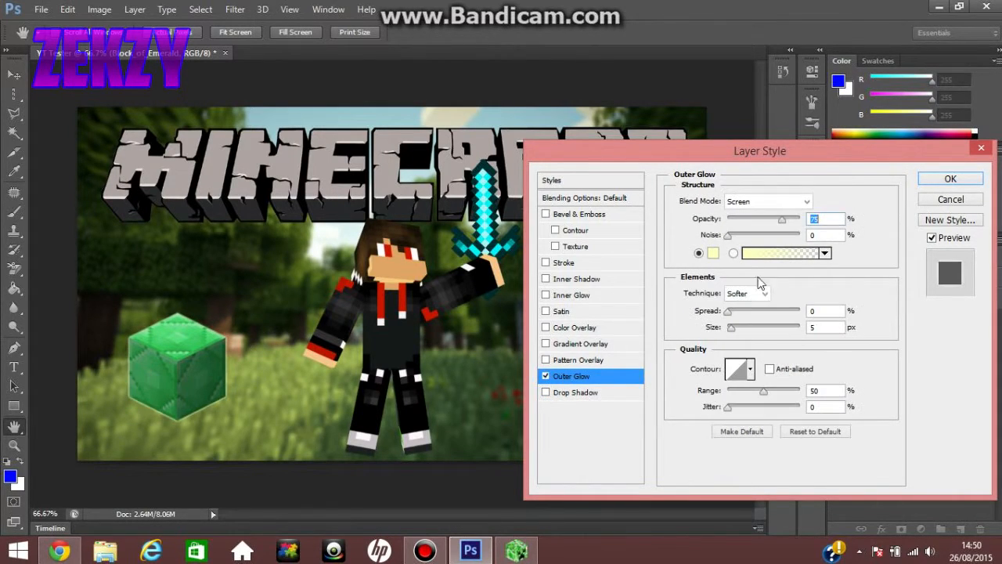
- Set the emerald block's outer glow colour to bright green (12ff00)
click(713, 253)
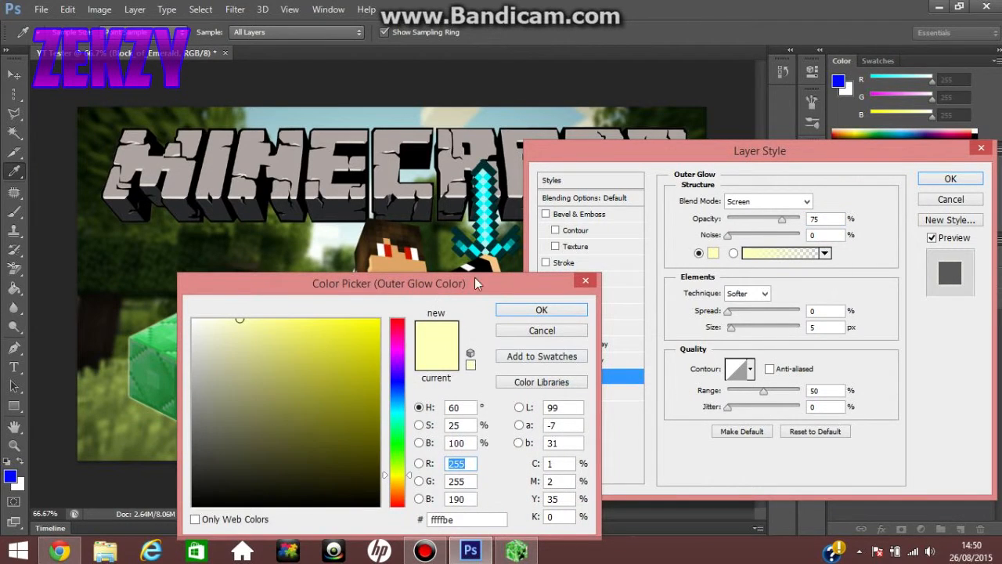
drag(476, 283, 591, 235)
drag(547, 397, 547, 390)
drag(502, 265, 547, 219)
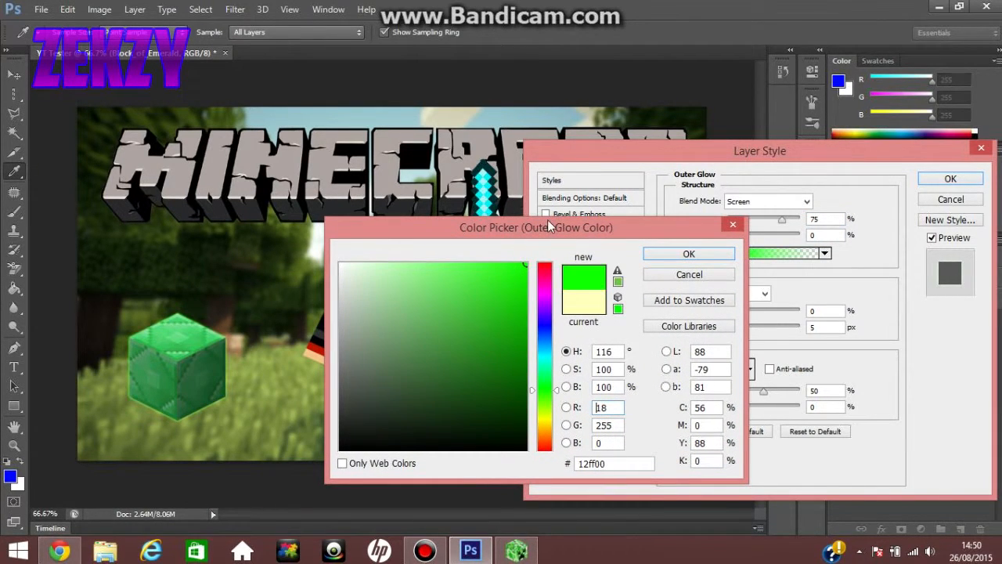
click(674, 257)
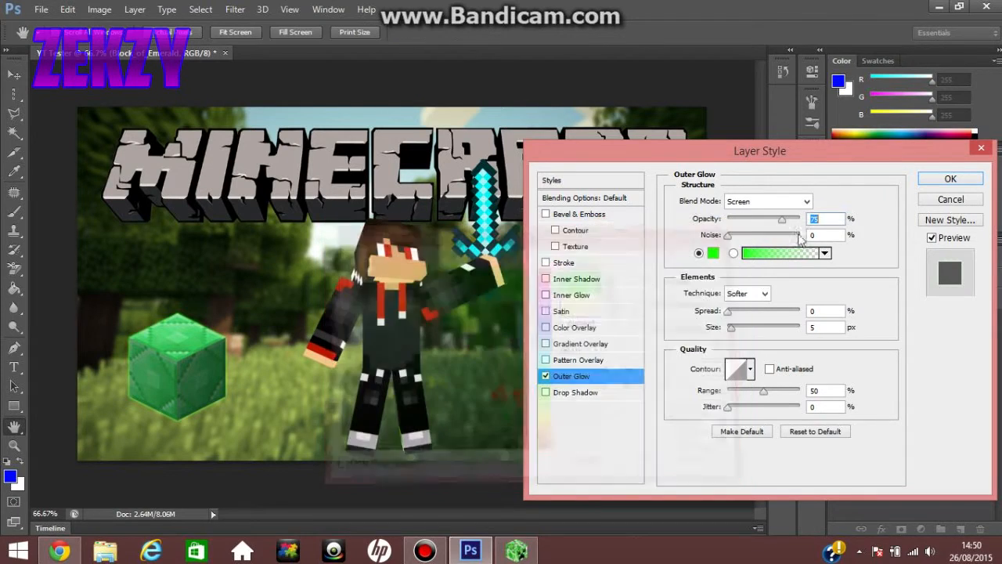
- Try the outer glow at 100% opacity and 100% spread, reduce it to 7% spread and 0 px size, and disable Outer Glow
drag(787, 224, 802, 222)
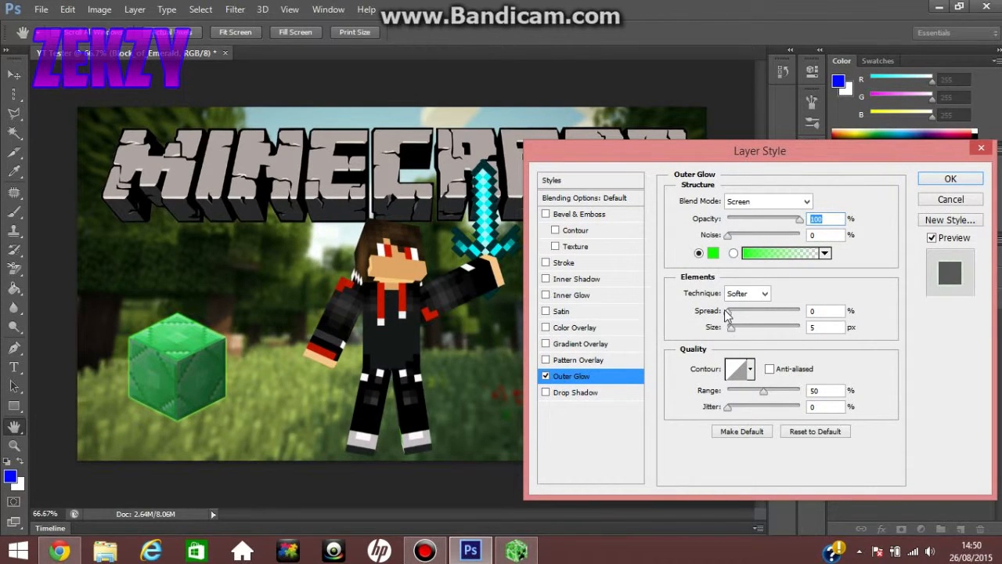
drag(727, 313, 800, 314)
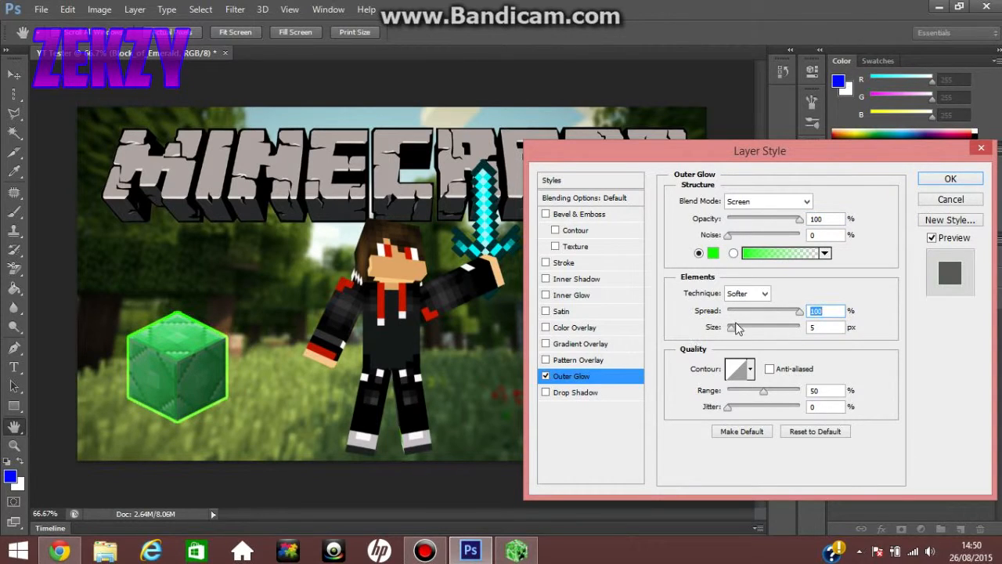
drag(733, 327, 757, 327)
drag(675, 349, 692, 324)
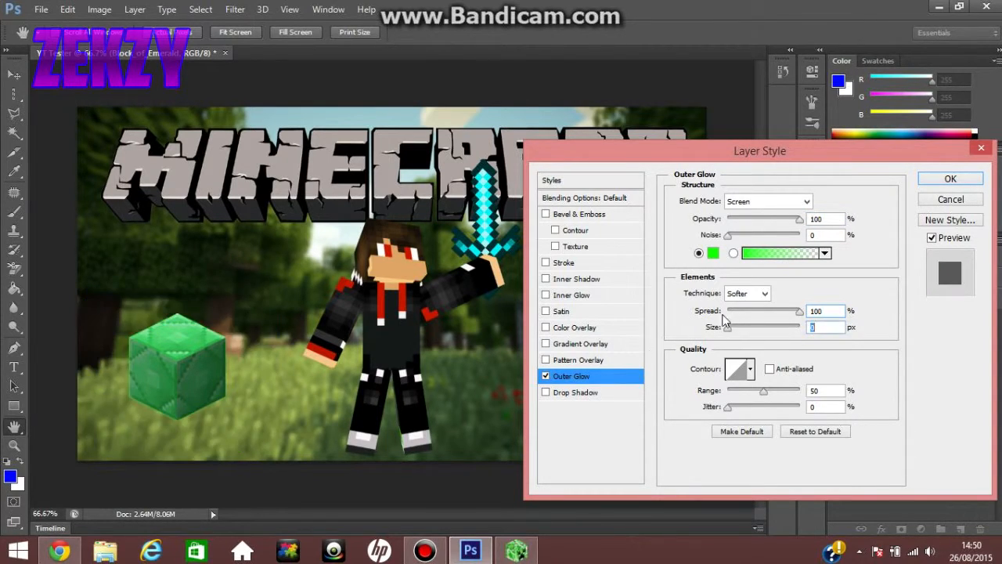
click(733, 314)
click(547, 377)
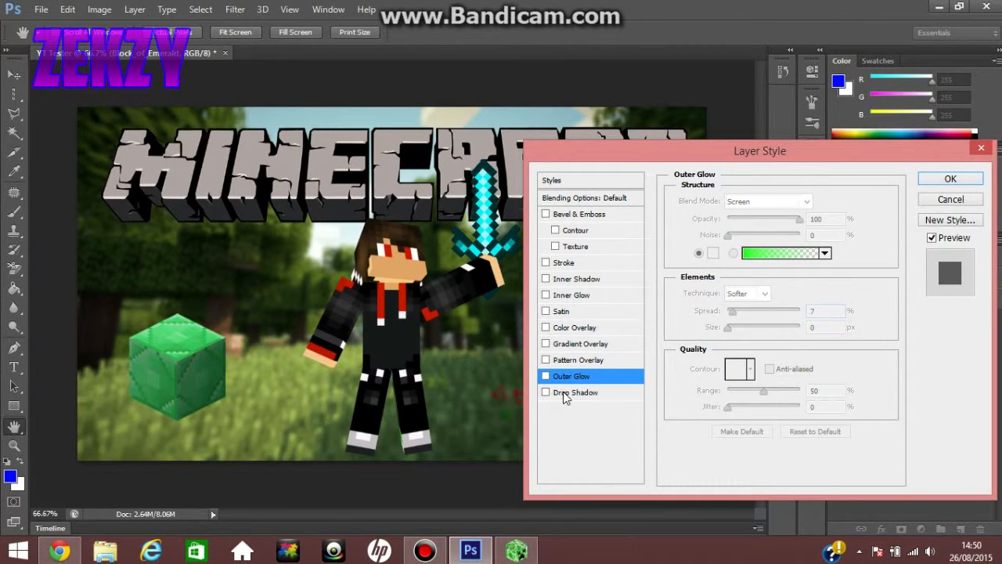
- Add a drop shadow to the emerald block with 0 px distance, 44% spread and 44 px size
click(567, 398)
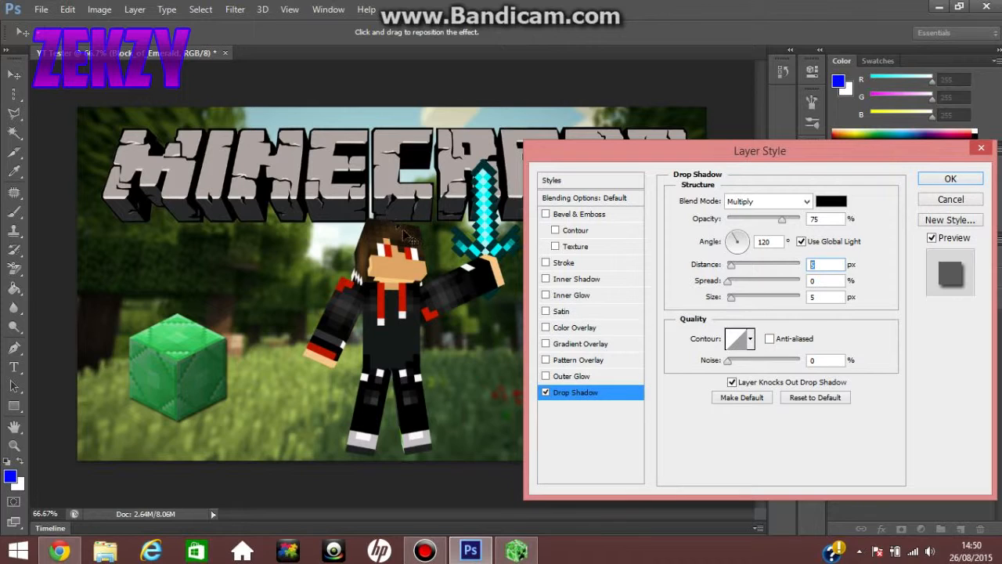
text(0)
text(4)
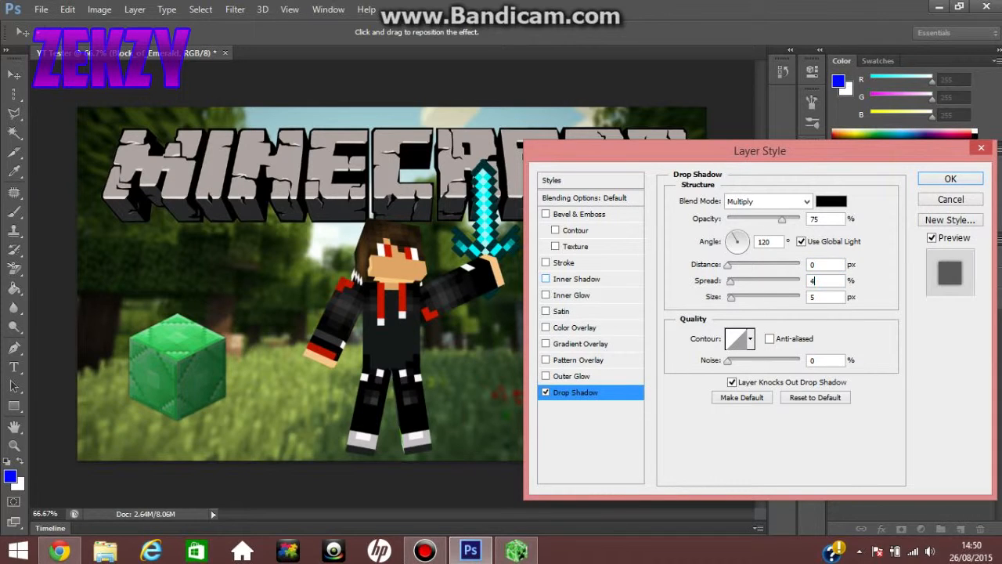
text(4)
drag(825, 297, 721, 294)
text(44)
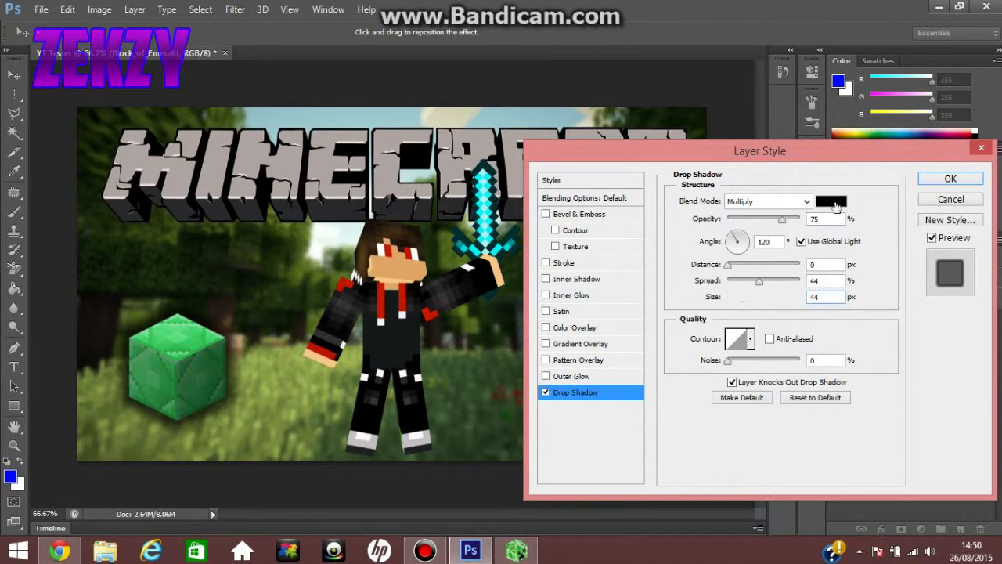
- Set the emerald block's drop shadow colour to bright green (18ff00)
click(833, 202)
click(546, 390)
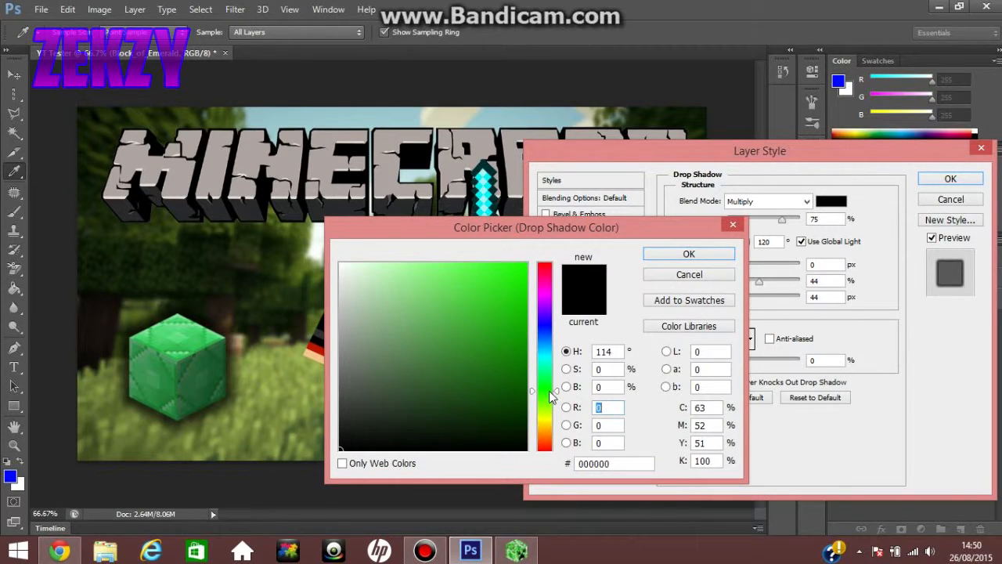
click(525, 265)
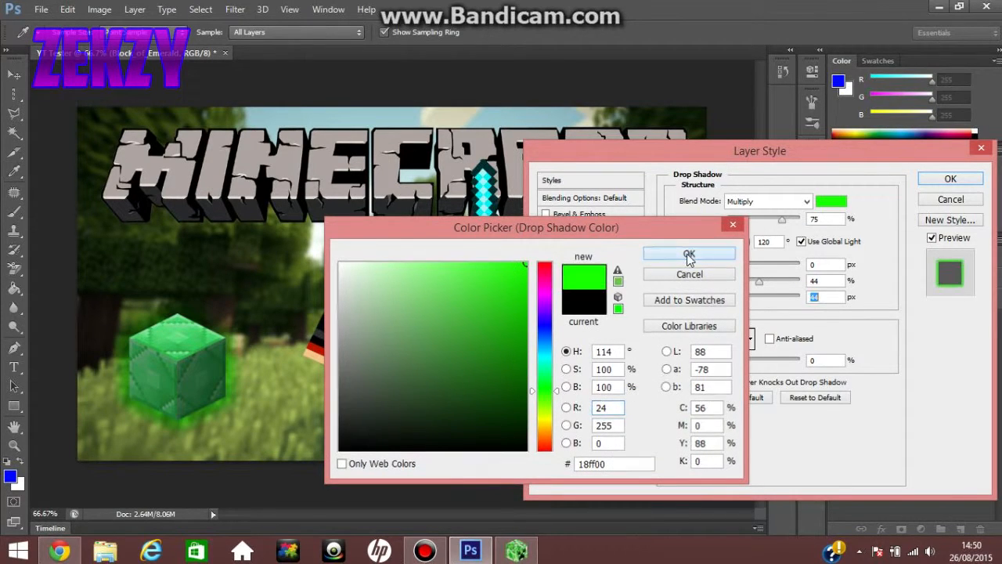
click(689, 255)
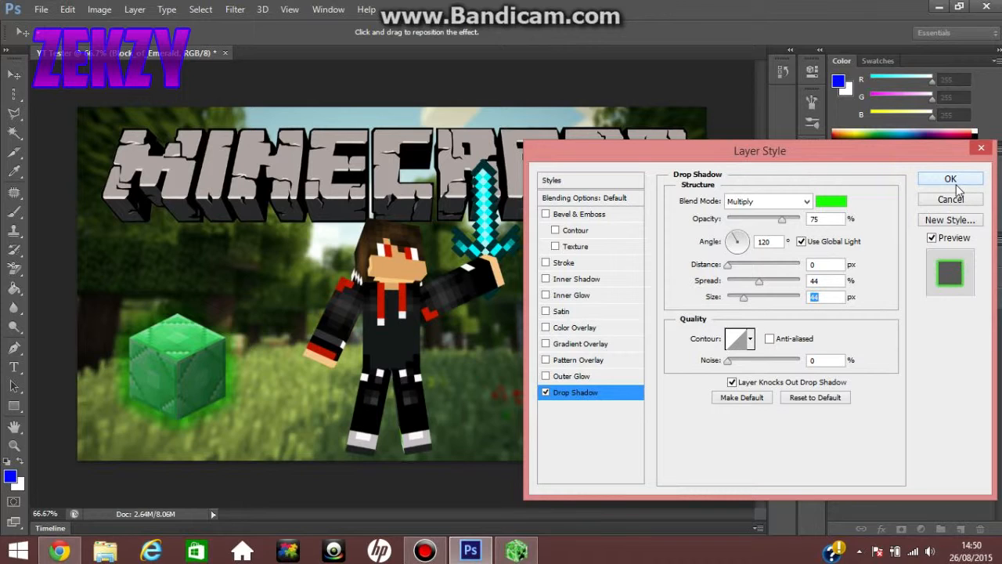
- Try the Stroke and Bevel & Emboss effects on the emerald block, disabling each one again
click(571, 266)
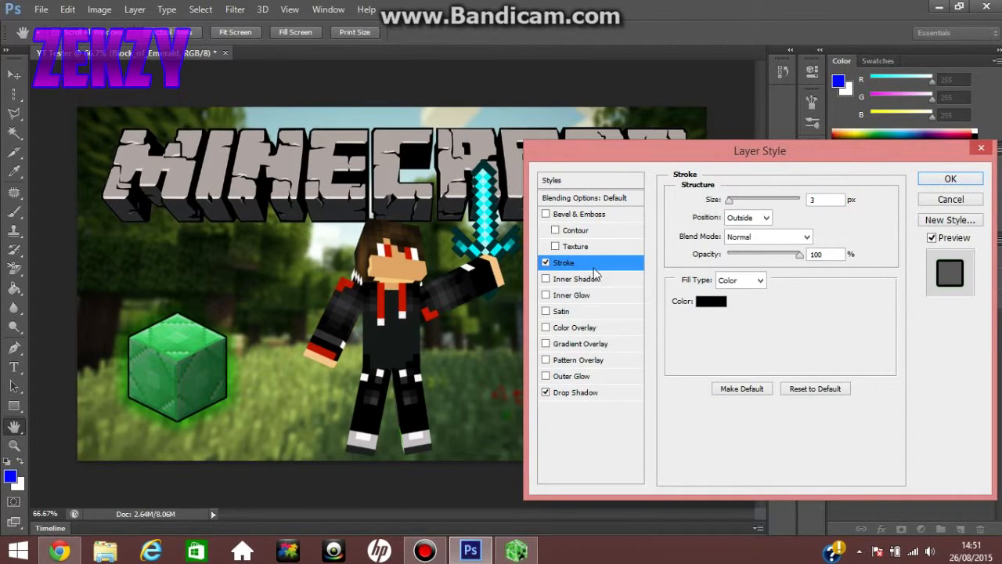
click(546, 262)
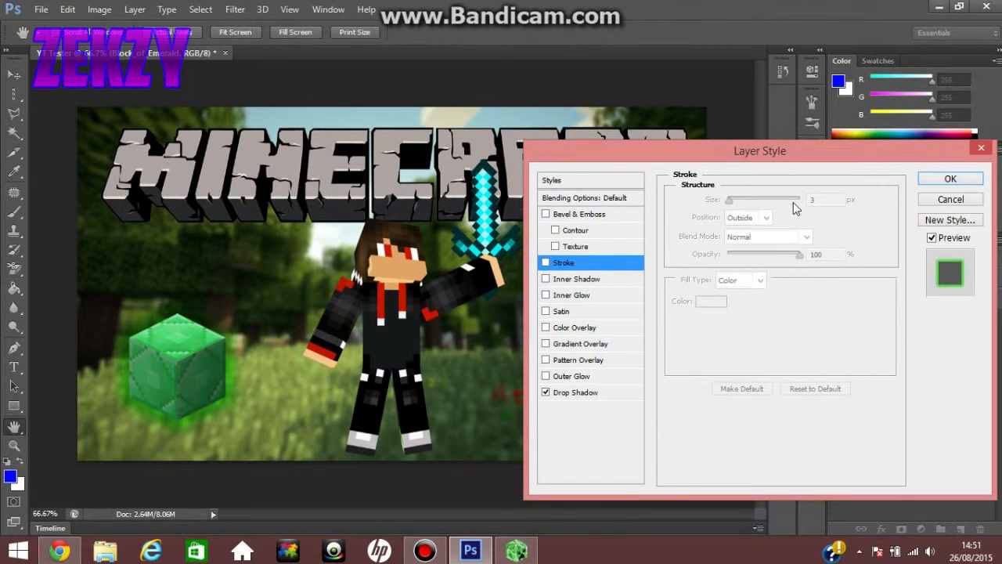
click(573, 217)
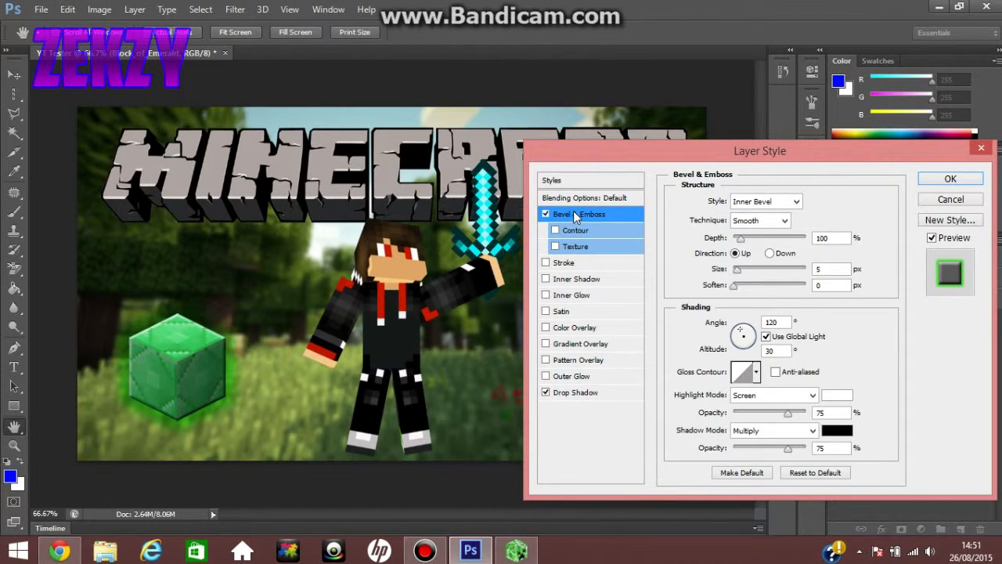
click(545, 213)
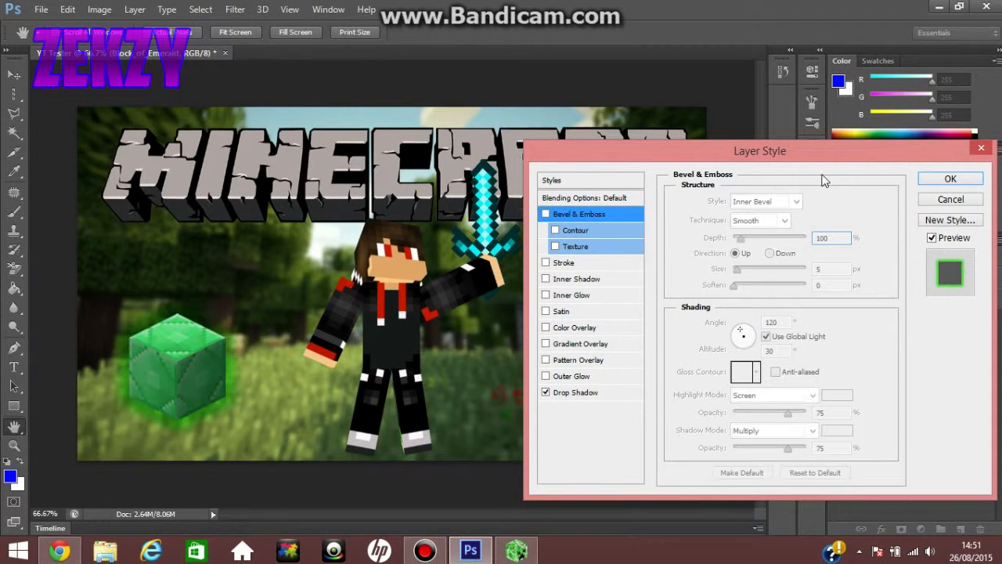
- Apply the layer style and collapse the Block_of_Emerald layer's effects list
click(933, 181)
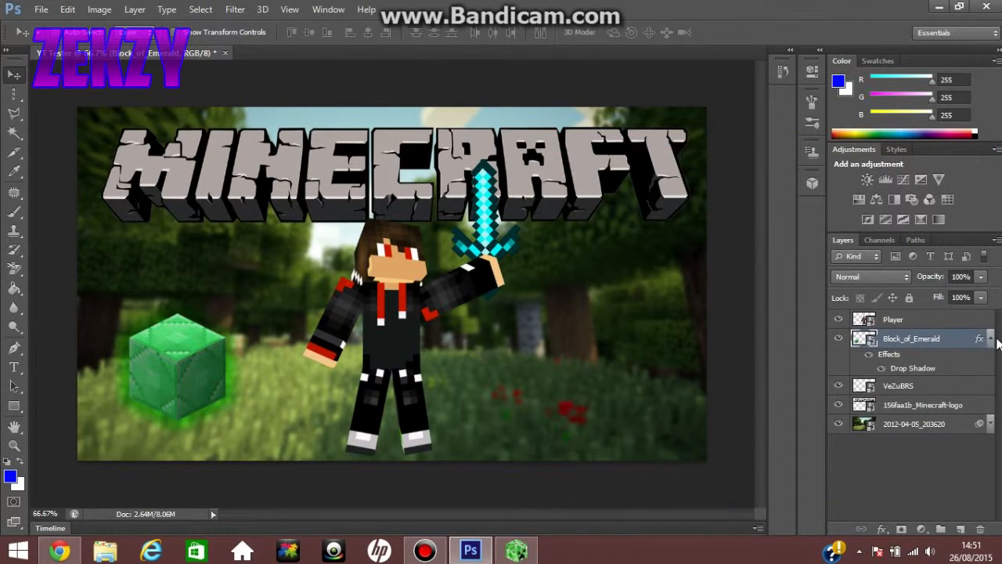
click(992, 339)
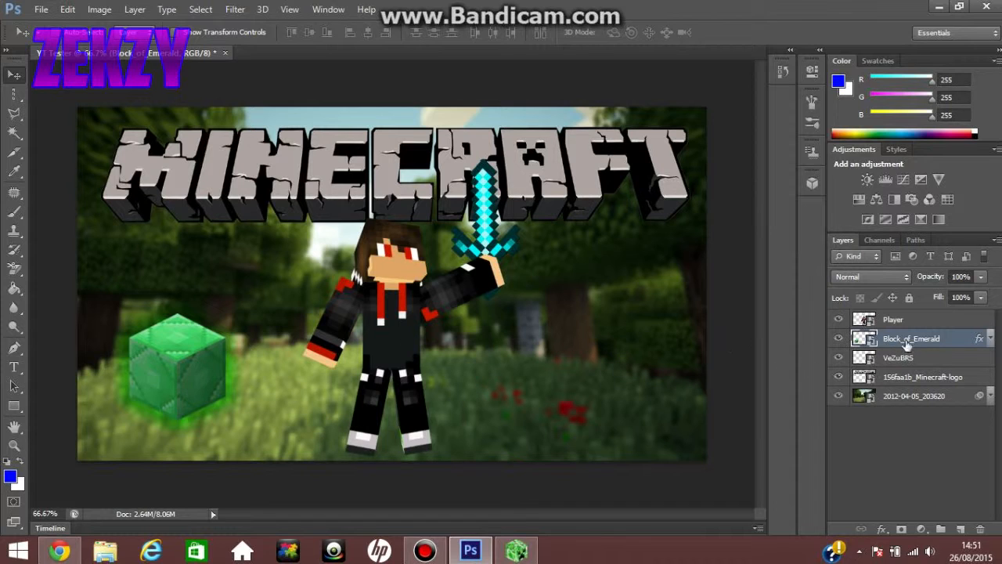
- Duplicate the Block_of_Emerald layer and move the copy to the opposite side of the player, level with the original block
right_click(948, 338)
click(667, 94)
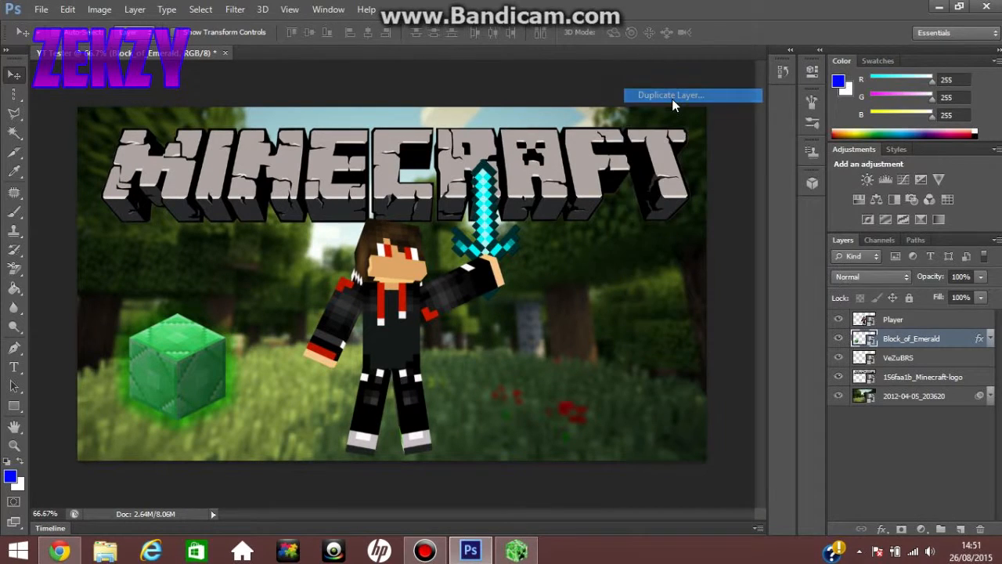
click(628, 166)
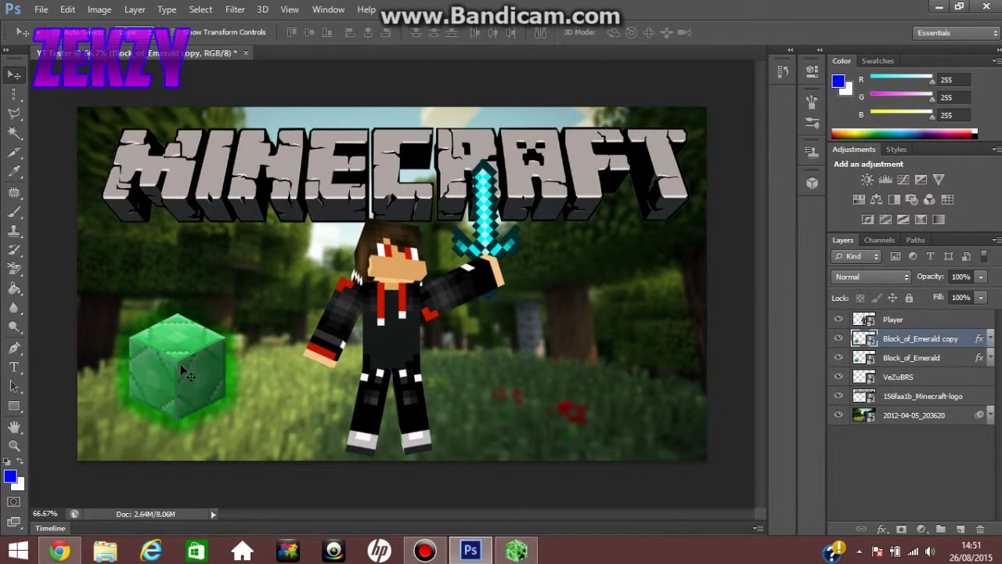
mouse_move(192, 363)
mouse_down()
mouse_move(407, 368)
mouse_move(188, 374)
mouse_up()
drag(164, 378, 580, 378)
- Duplicate the Block_of_Emerald copy layer as Block_of_Emerald copy 2 in the YT Tester document
right_click(928, 340)
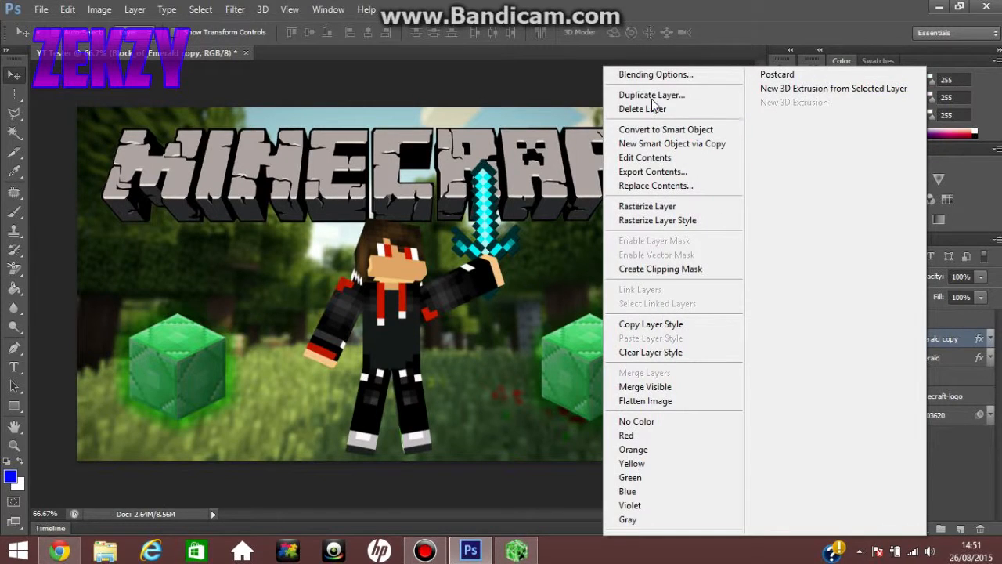
click(651, 95)
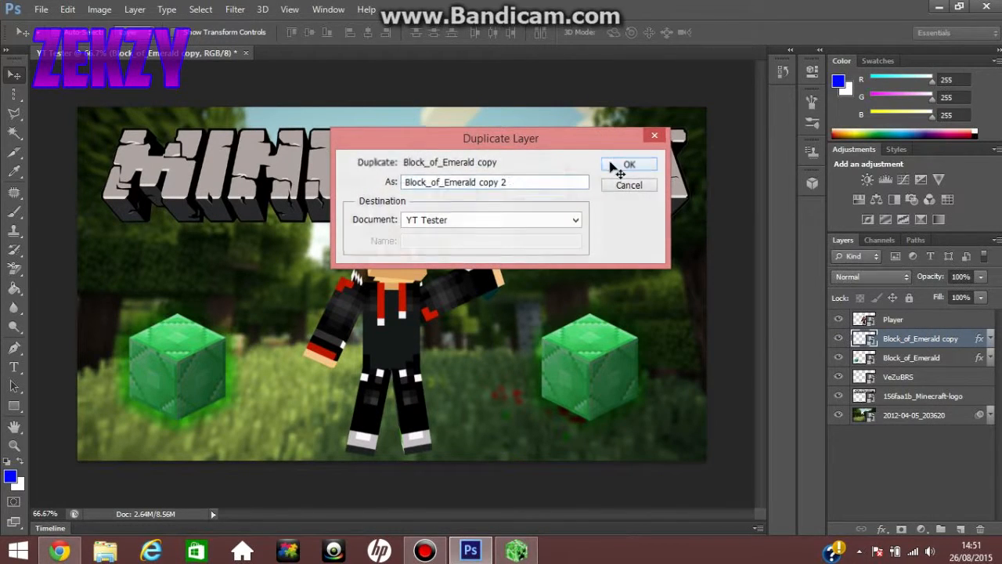
click(624, 165)
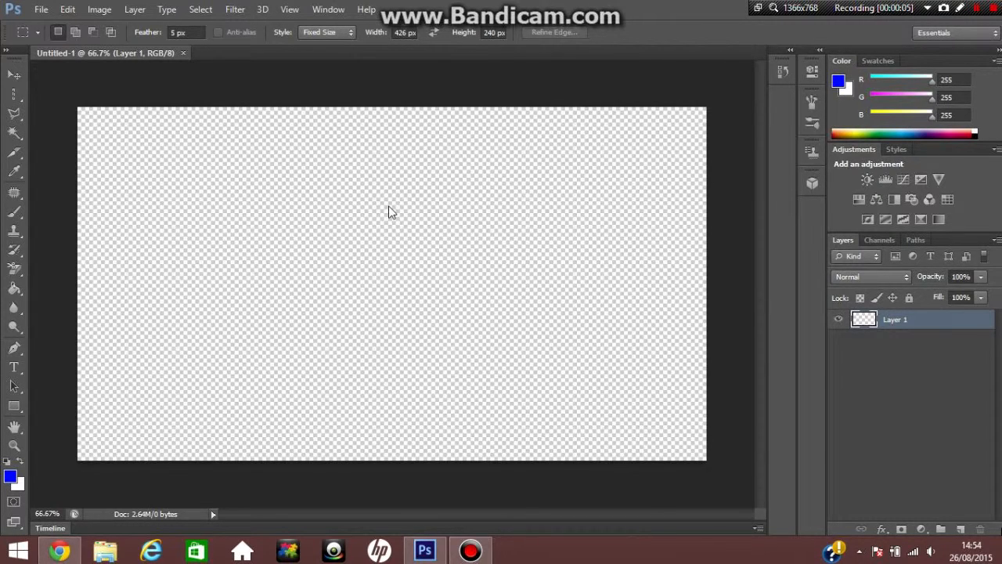
- Set up saving the blank Untitled-1 document to the Desktop in PNG format, and cancel the save
click(44, 11)
click(47, 11)
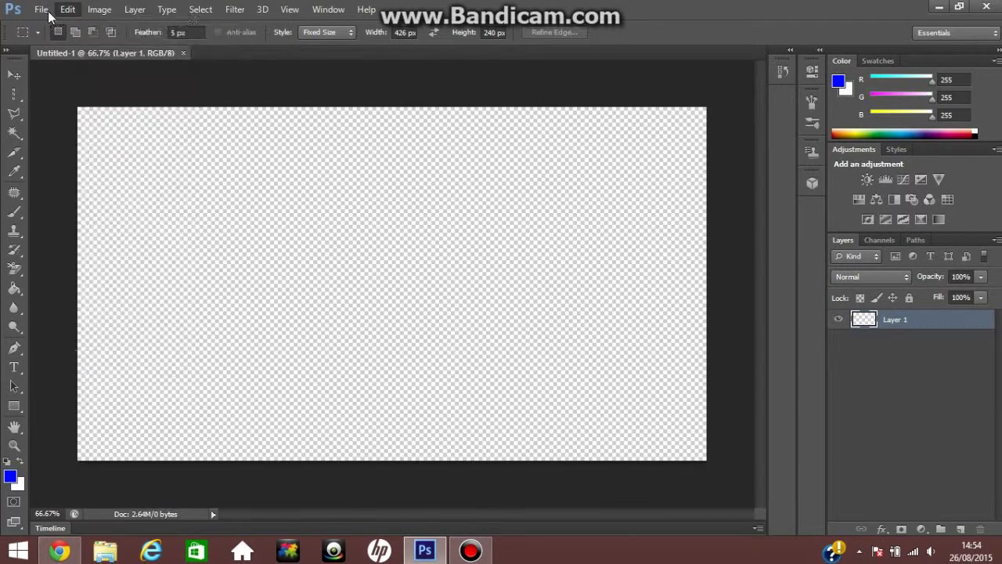
click(47, 11)
click(67, 188)
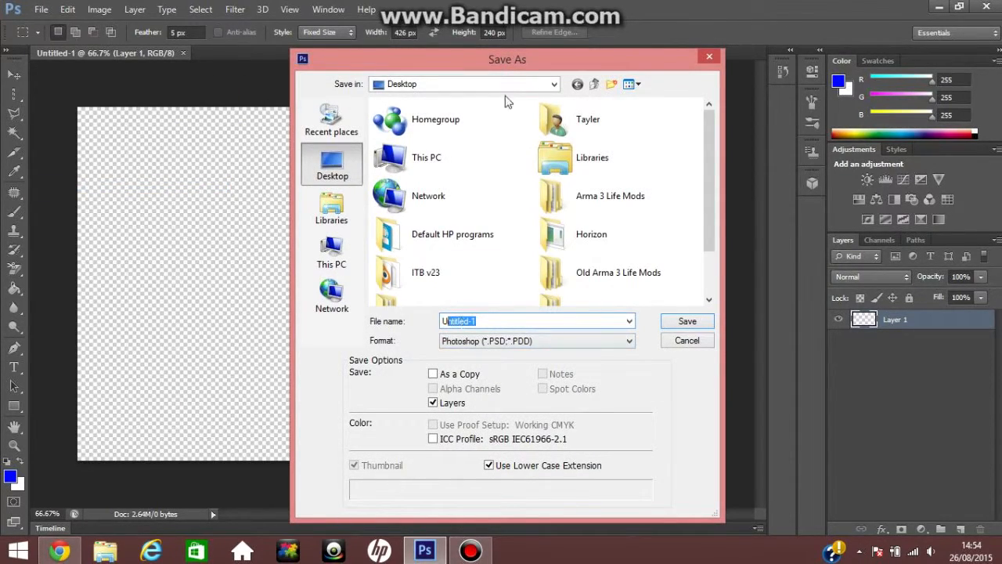
click(474, 344)
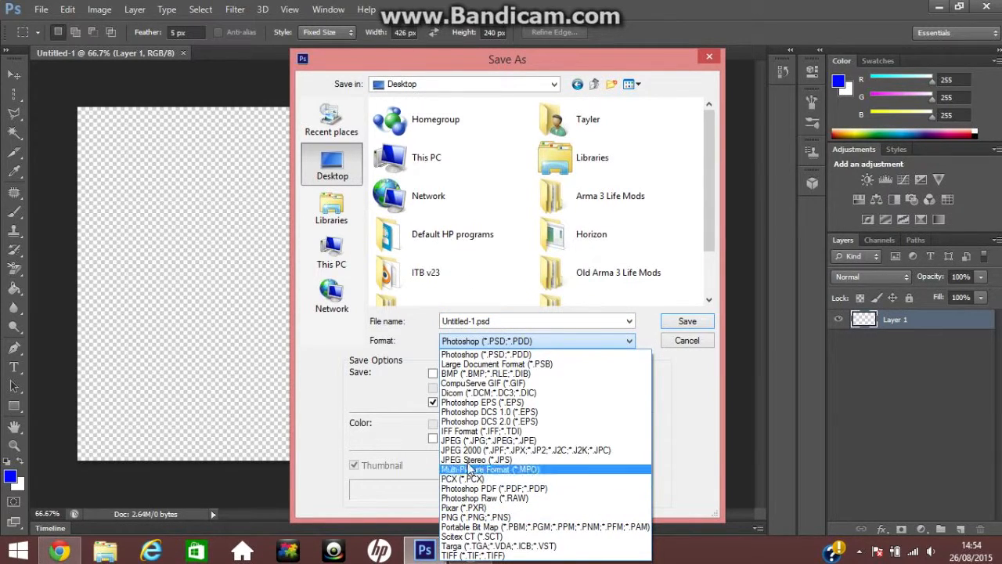
click(472, 518)
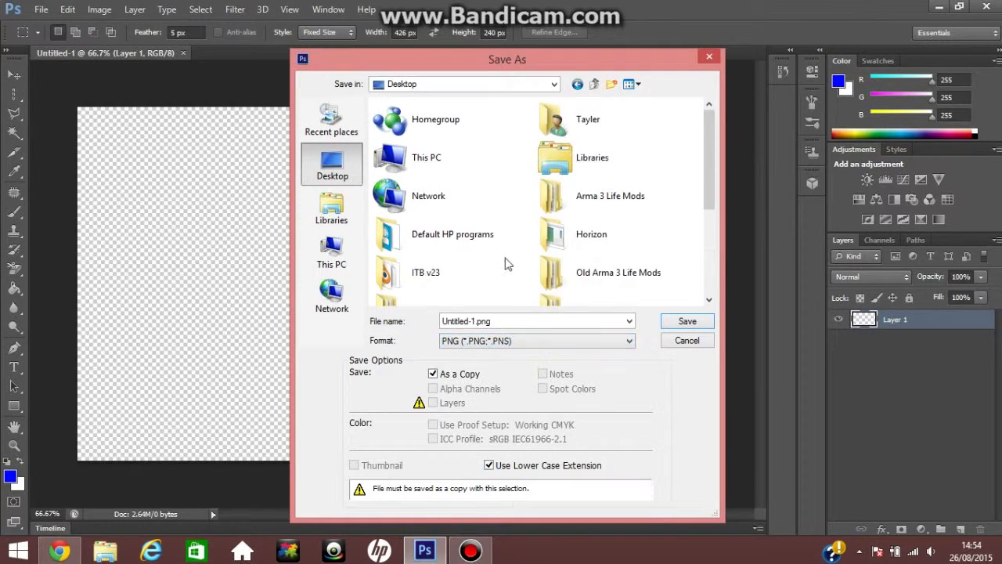
drag(516, 321, 421, 324)
click(503, 322)
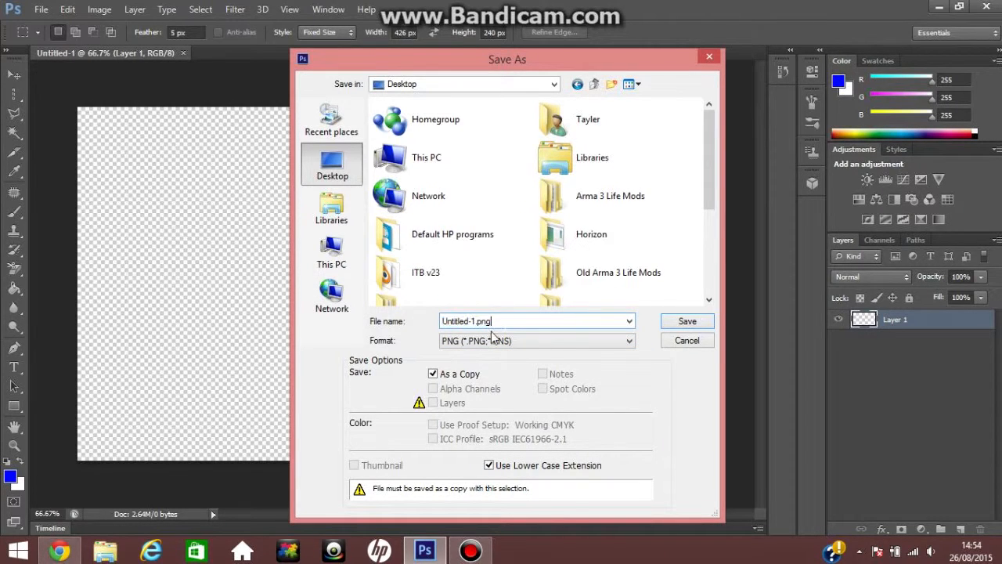
click(686, 342)
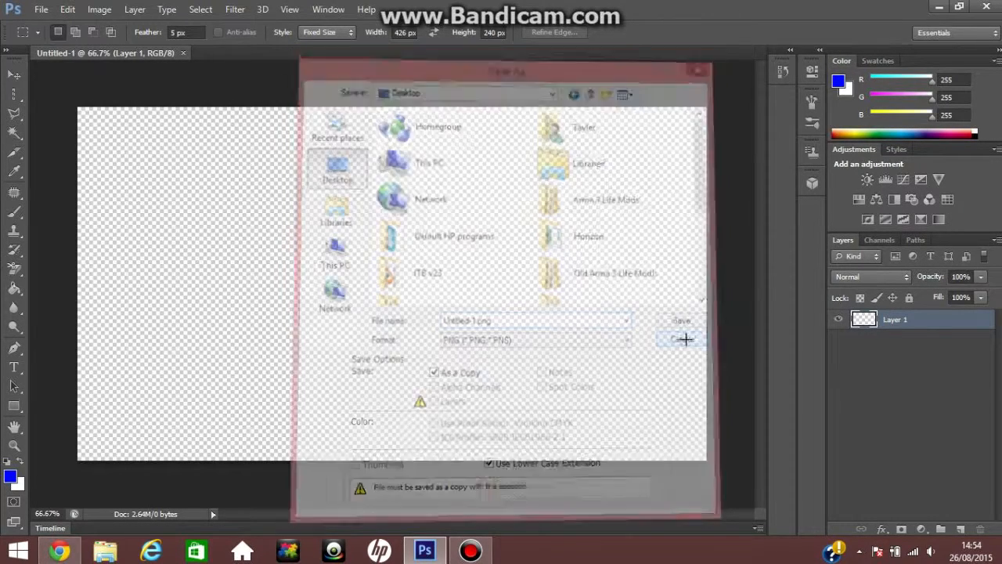